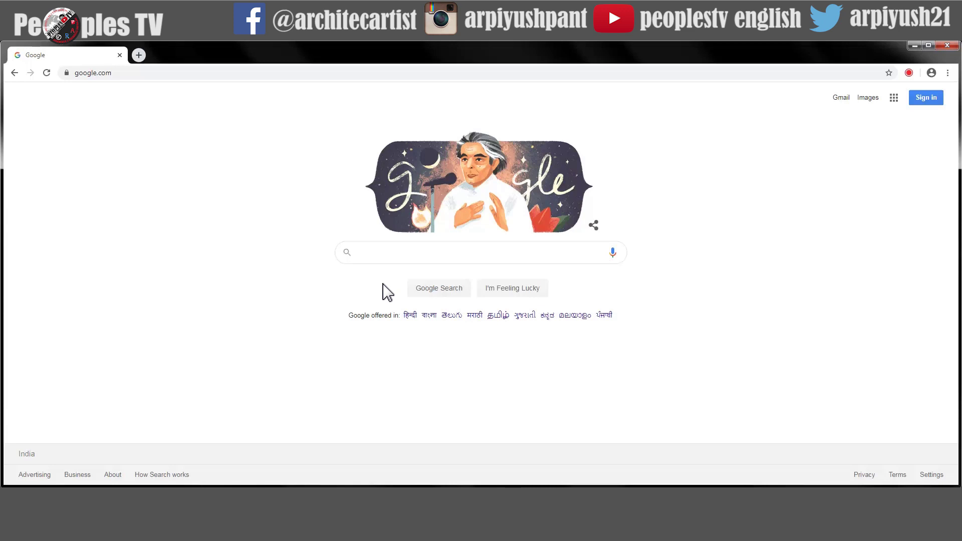
Step: Search Google for youtube and go to the YouTube site
type("youtube")
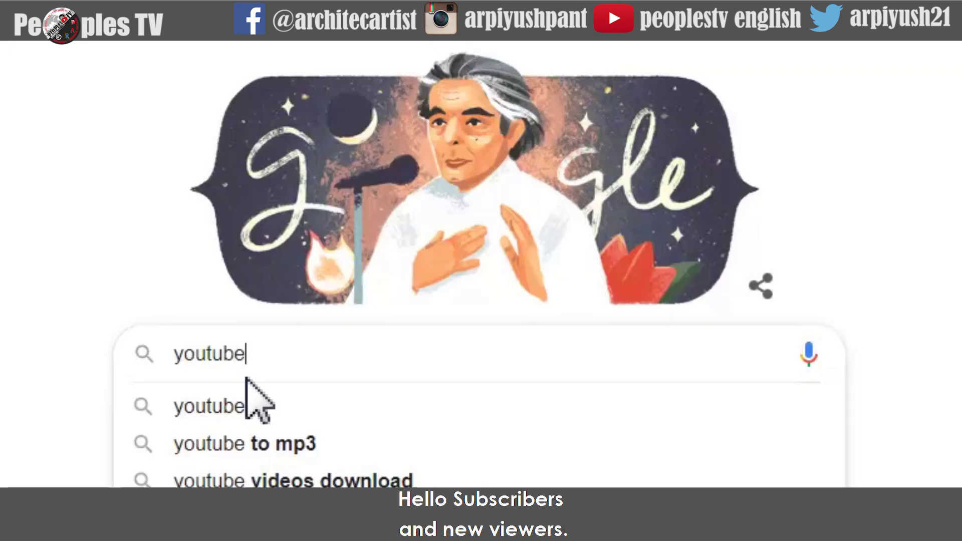
left_click(243, 408)
left_click(233, 311)
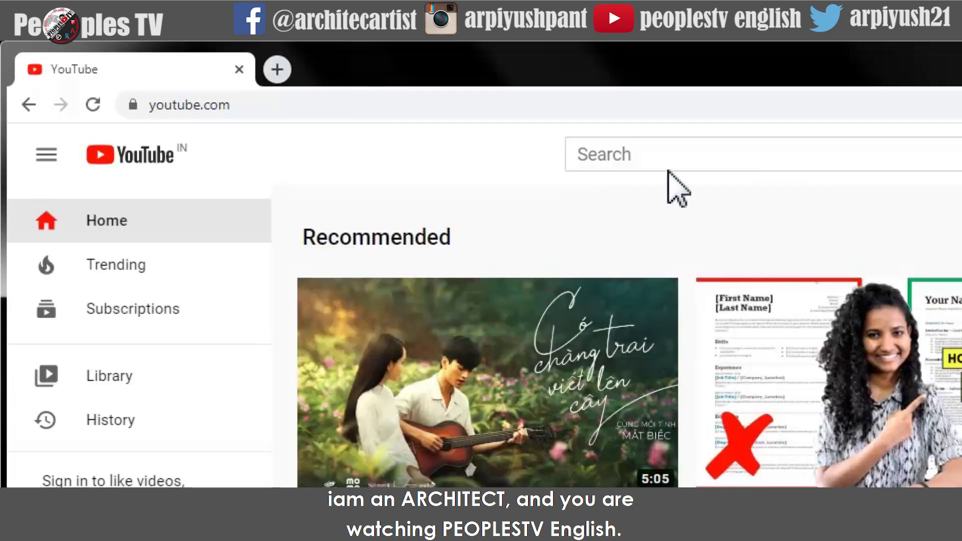
Step: Search YouTube for 'peoplestv english' to find the PEOPLESTV English channel
left_click(652, 159)
type("peoplestv")
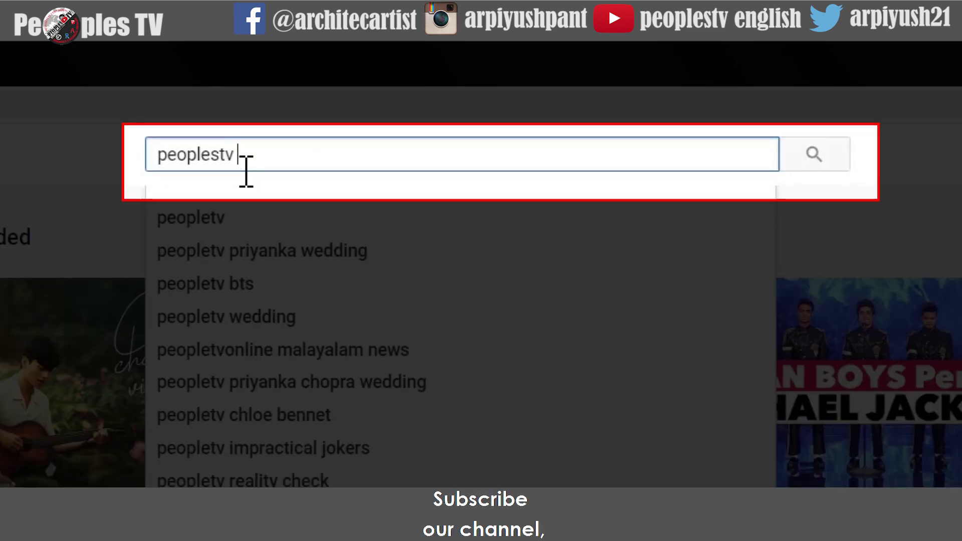
type(" english")
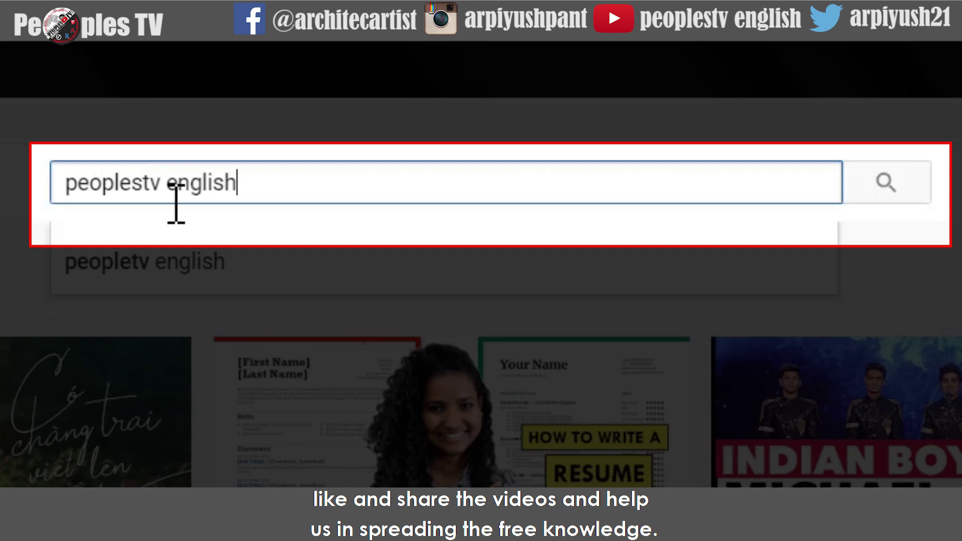
left_click(902, 188)
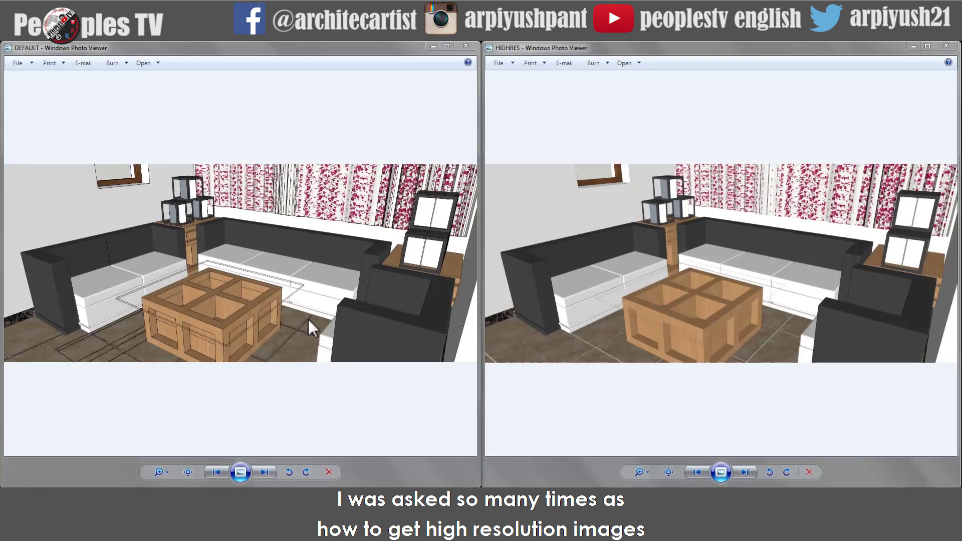
Step: Zoom both the DEFAULT and HIGHRES images in on the coffee table
left_click(242, 319)
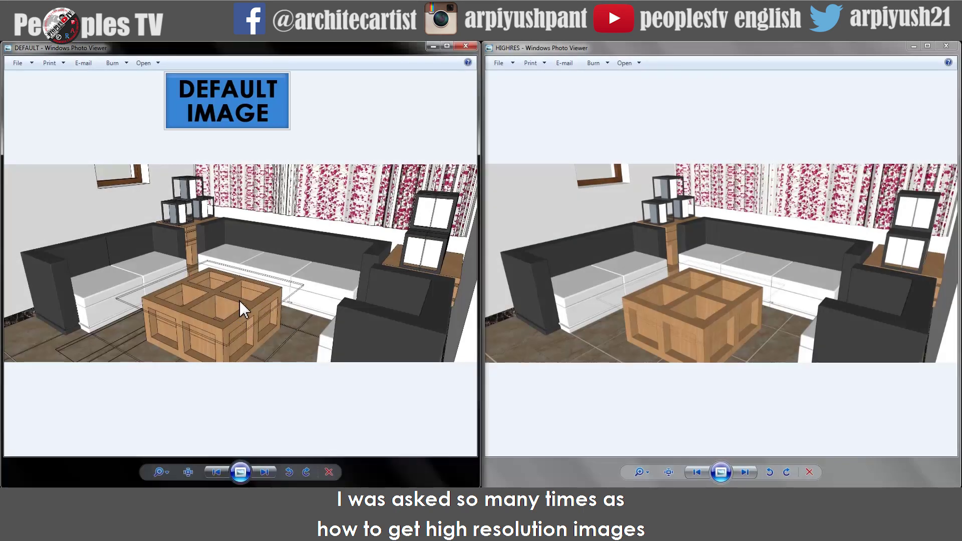
left_click(635, 287)
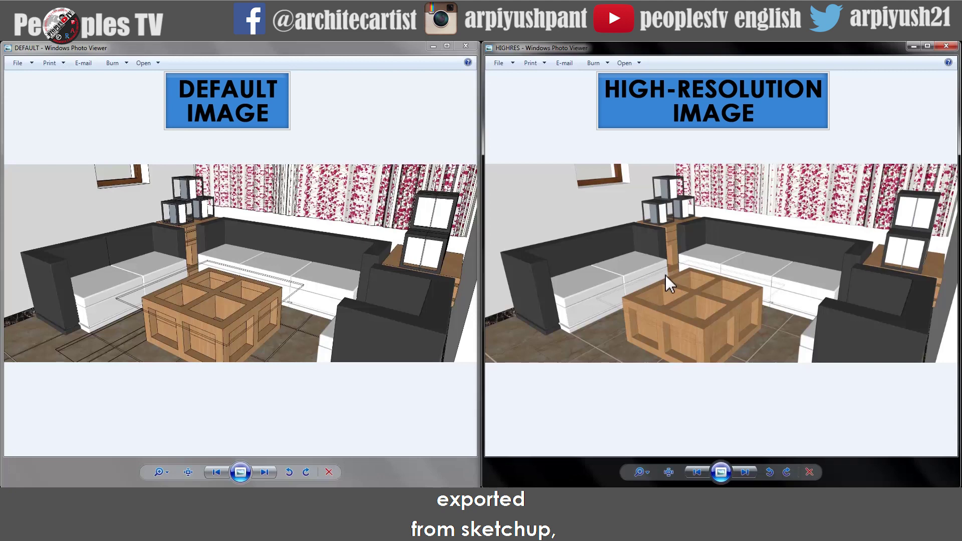
left_click(220, 307)
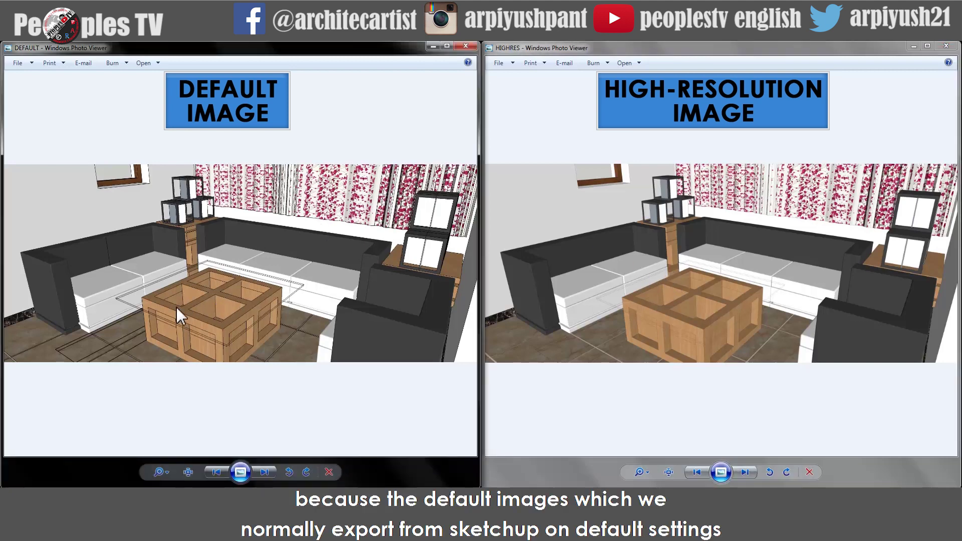
scroll(159, 321, "up", 6)
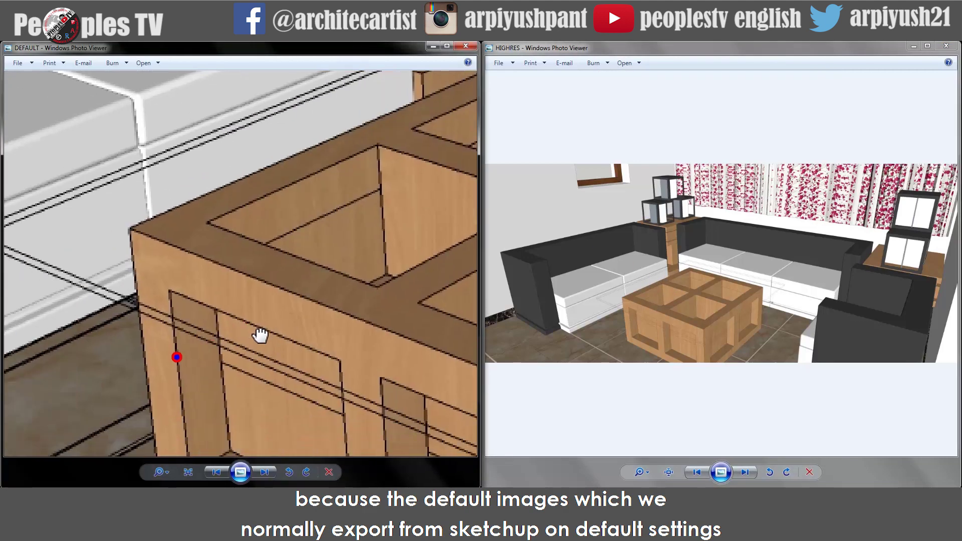
left_click_drag(320, 322, 319, 348)
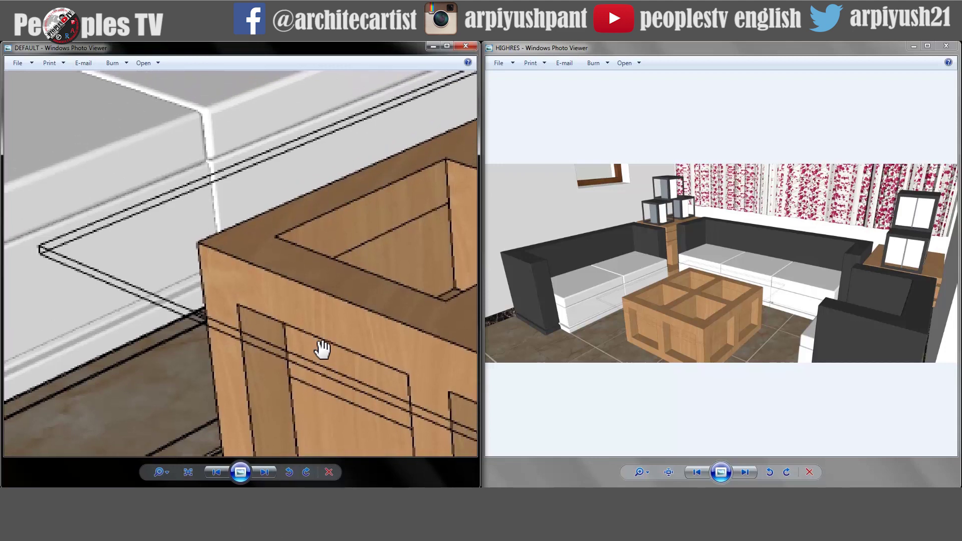
left_click(677, 318)
scroll(651, 321, "up", 6)
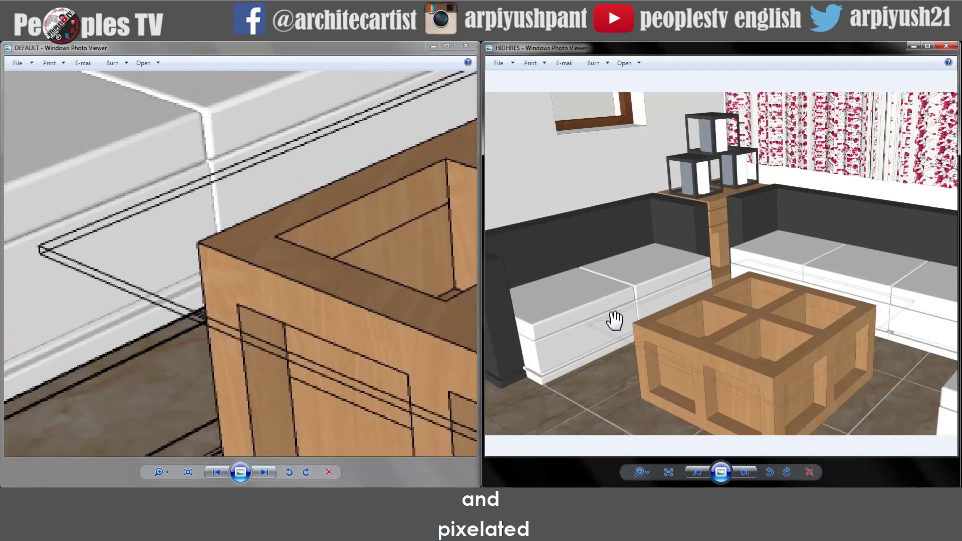
left_click_drag(644, 373, 710, 310)
Step: Pan both close-ups across the sofa, shelf, lanterns and curtain to compare edges
left_click_drag(300, 274, 371, 235)
left_click_drag(649, 237, 648, 270)
left_click_drag(711, 286, 624, 306)
left_click_drag(750, 373, 711, 331)
left_click_drag(375, 226, 365, 365)
left_click_drag(699, 230, 720, 275)
left_click_drag(434, 254, 279, 316)
left_click_drag(375, 233, 299, 271)
Step: Align both close-ups on the sofa cushions and the dark sofa box
left_click_drag(648, 272, 730, 310)
left_click_drag(375, 271, 324, 321)
left_click_drag(701, 337, 627, 171)
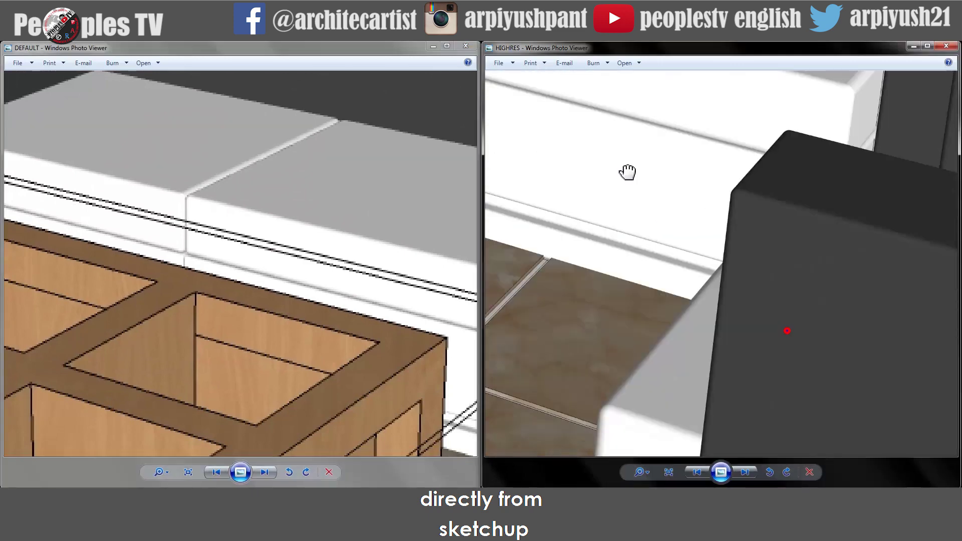
left_click_drag(666, 294, 655, 294)
left_click_drag(371, 366, 354, 279)
left_click_drag(433, 315, 312, 328)
left_click_drag(280, 292, 242, 228)
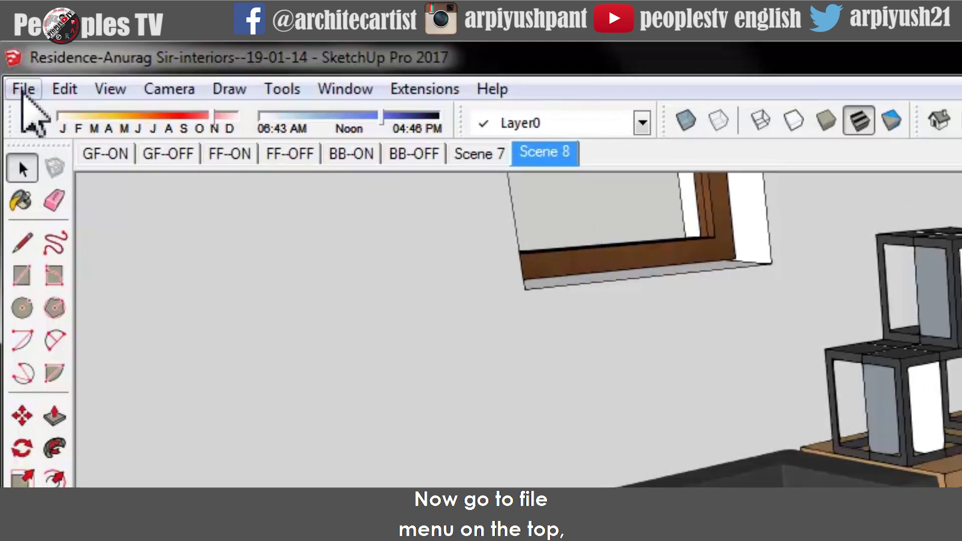
Step: Export the scene through File > Export > 2D Graphic as a JPEG named DEFAULT with default settings
left_click(21, 93)
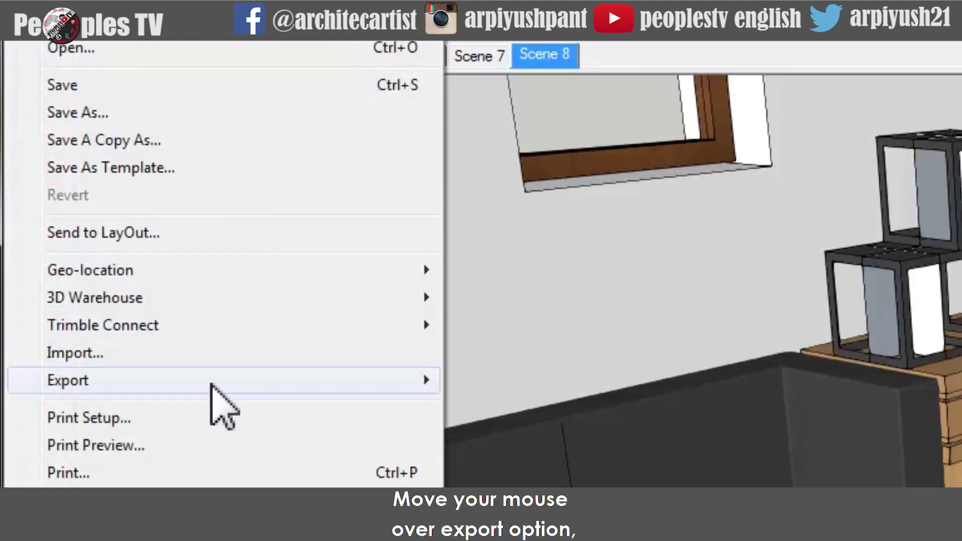
mouse_move(239, 483)
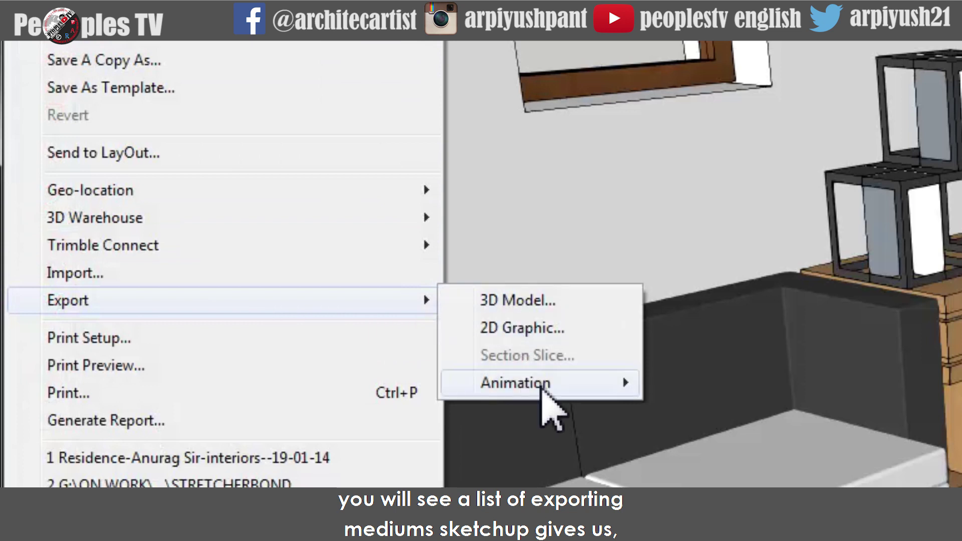
mouse_move(539, 386)
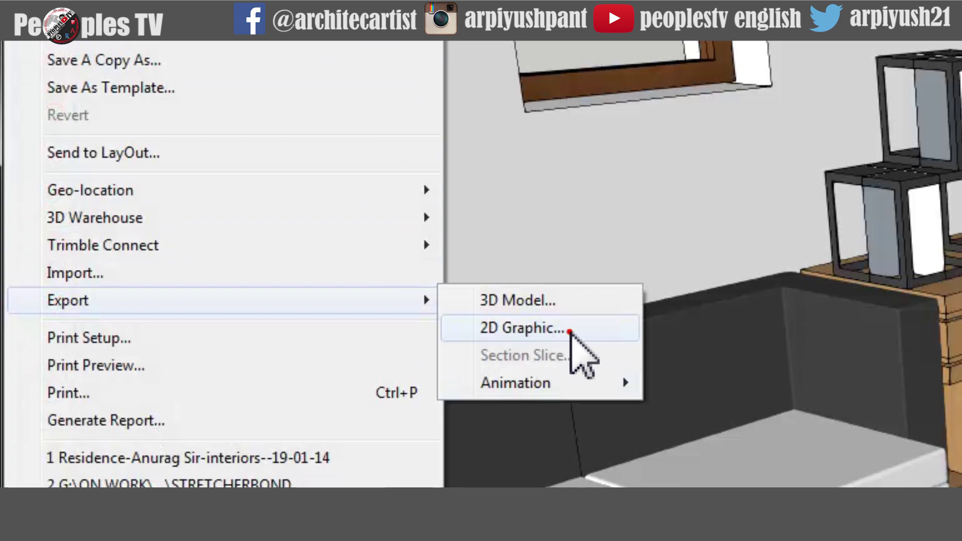
left_click(570, 332)
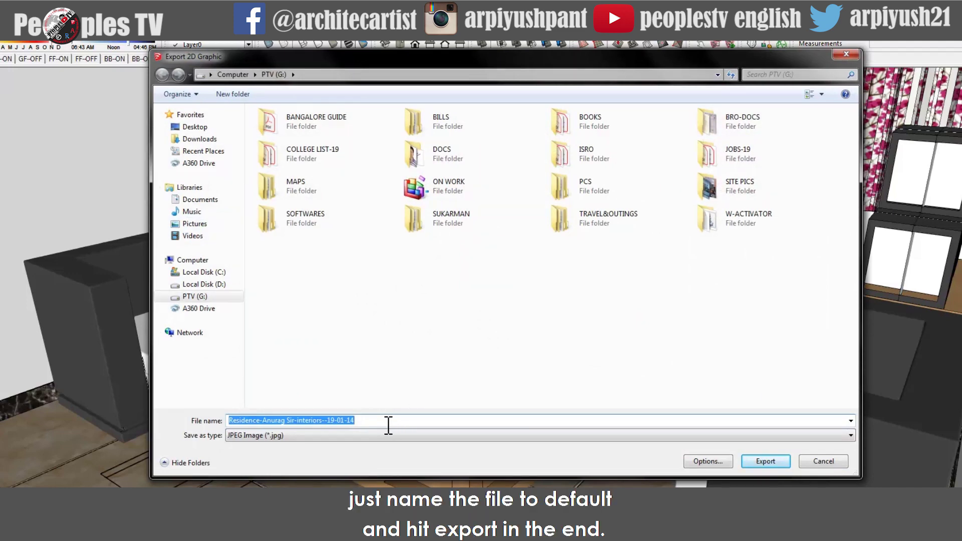
type("DE")
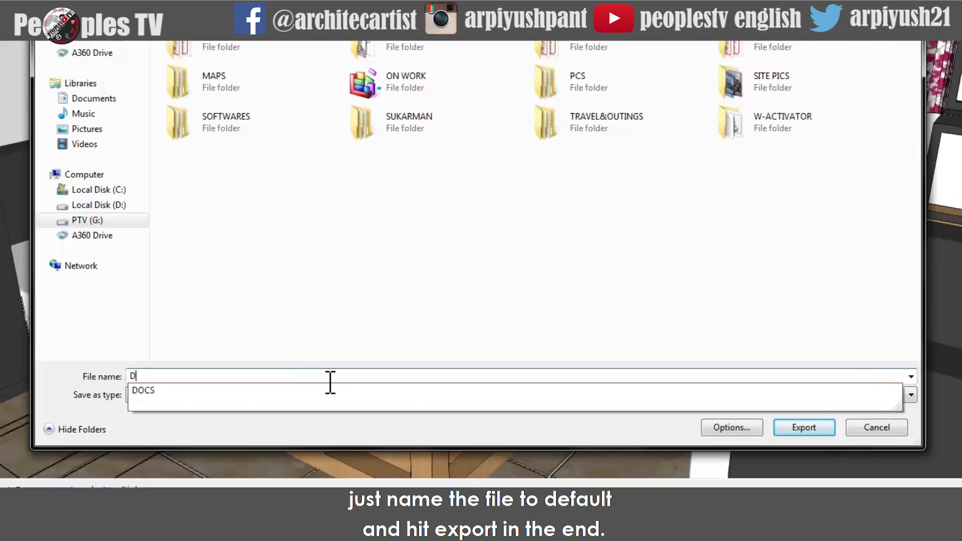
type("FAULT")
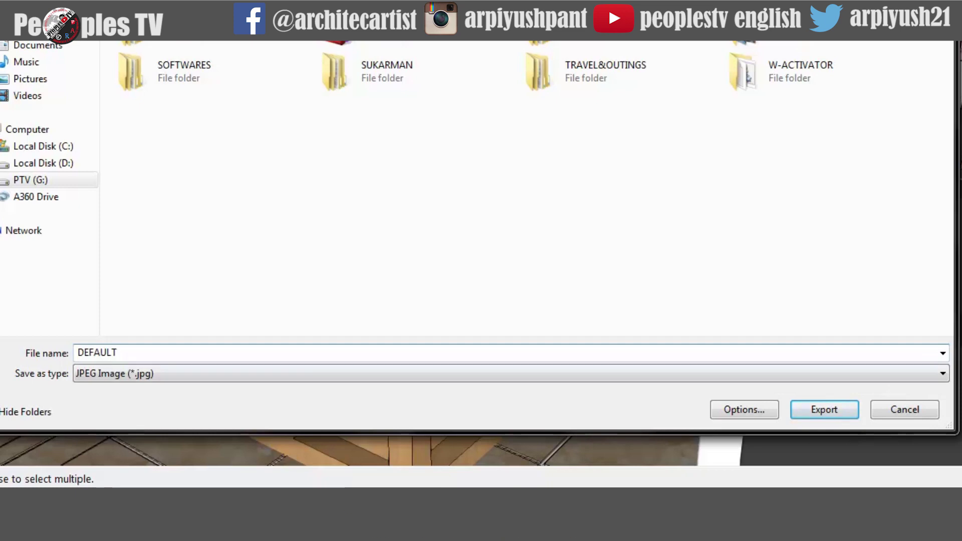
left_click(809, 411)
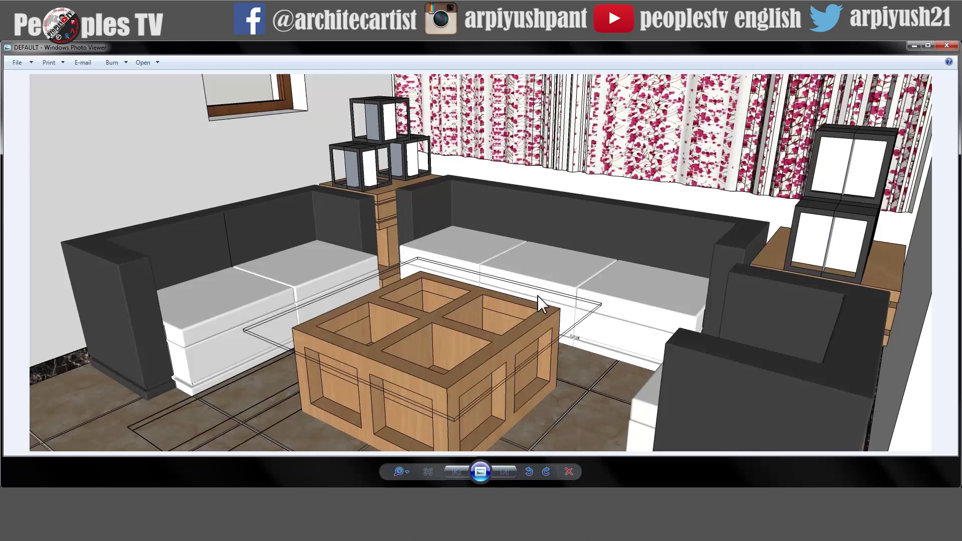
Step: Zoom into the DEFAULT export to check pixelation, fit it back to the window, then return to the SketchUp model
scroll(278, 332, "up", 4)
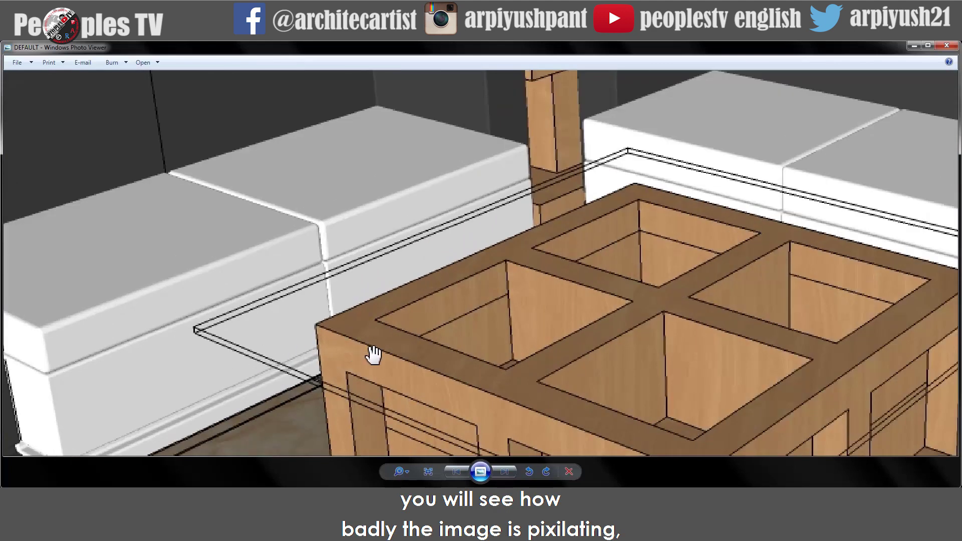
scroll(373, 355, "up", 5)
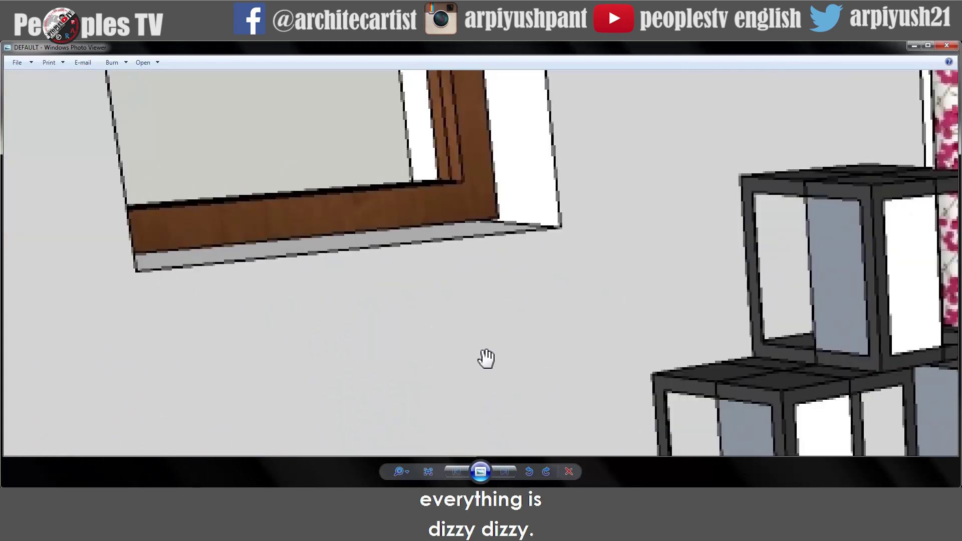
left_click(426, 473)
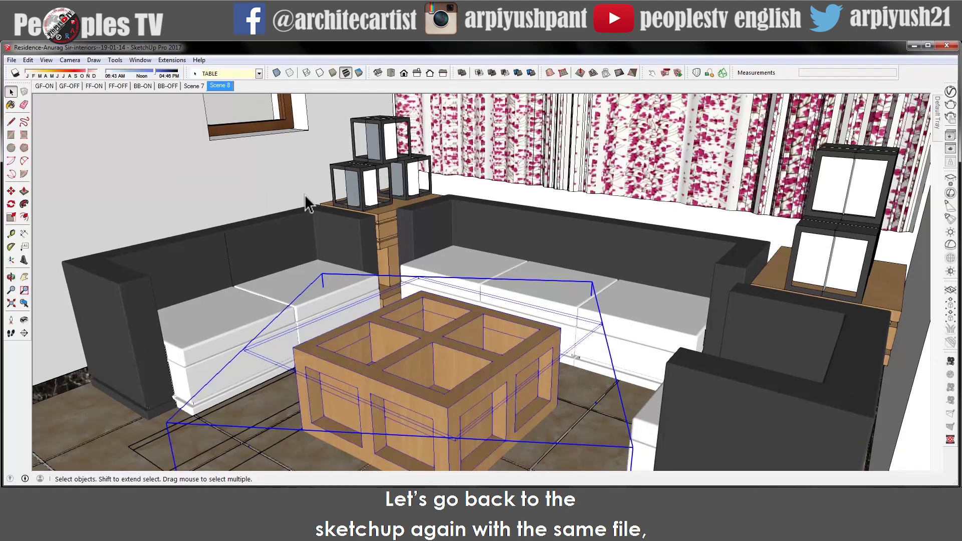
left_click(305, 196)
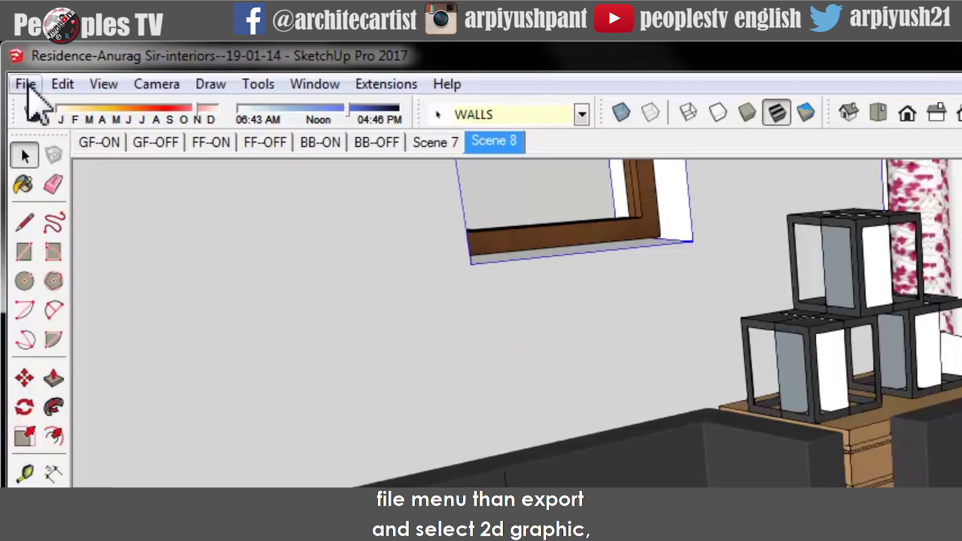
Step: Open the JPG export options from File > Export > 2D Graphic, showing the 1792 × 753 view size
left_click(11, 60)
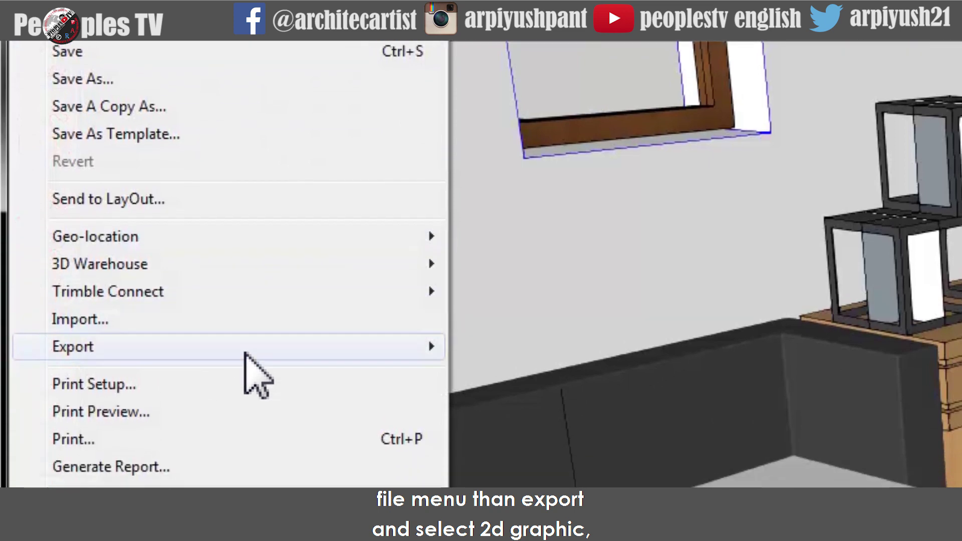
mouse_move(244, 481)
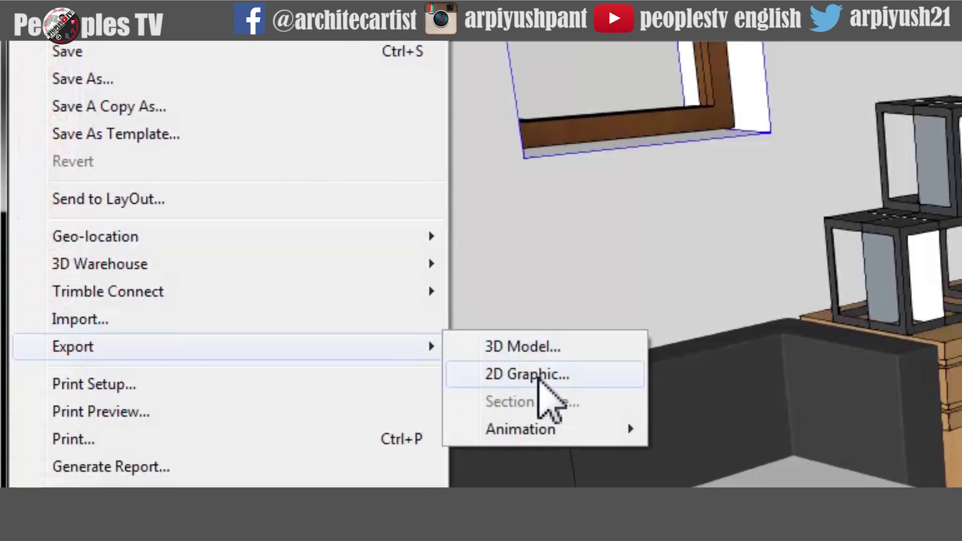
left_click(539, 377)
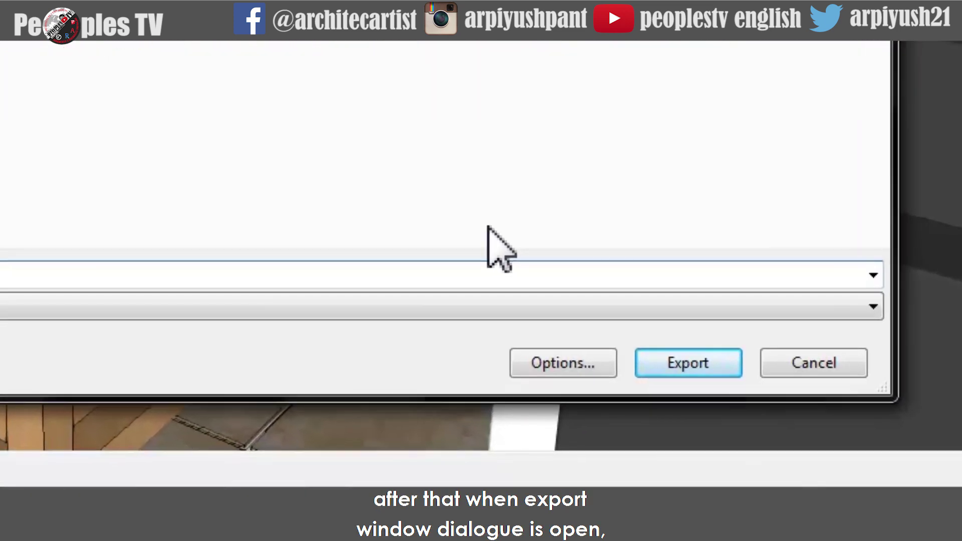
left_click(563, 364)
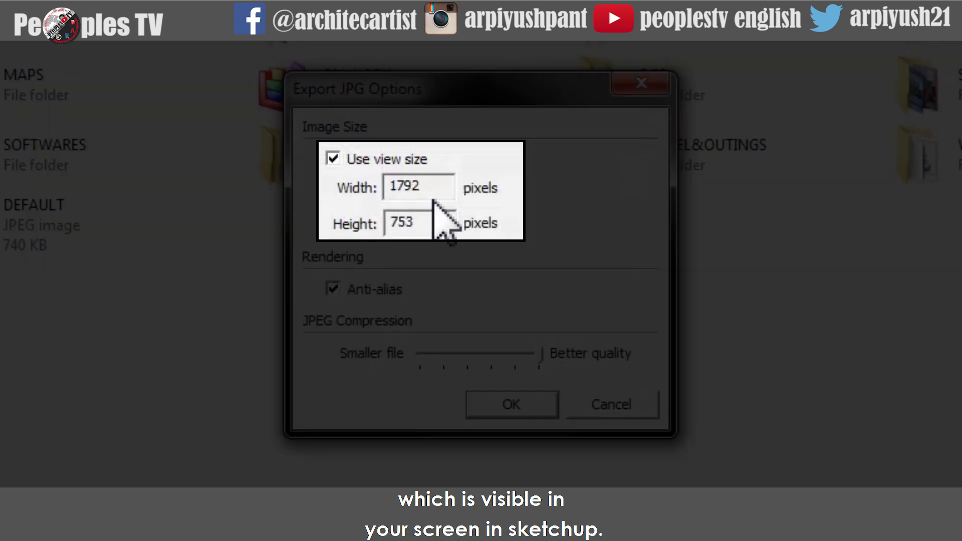
Step: Uncheck Use view size, try Width values 2222 and 99999, and dismiss the range warning
left_click(424, 187)
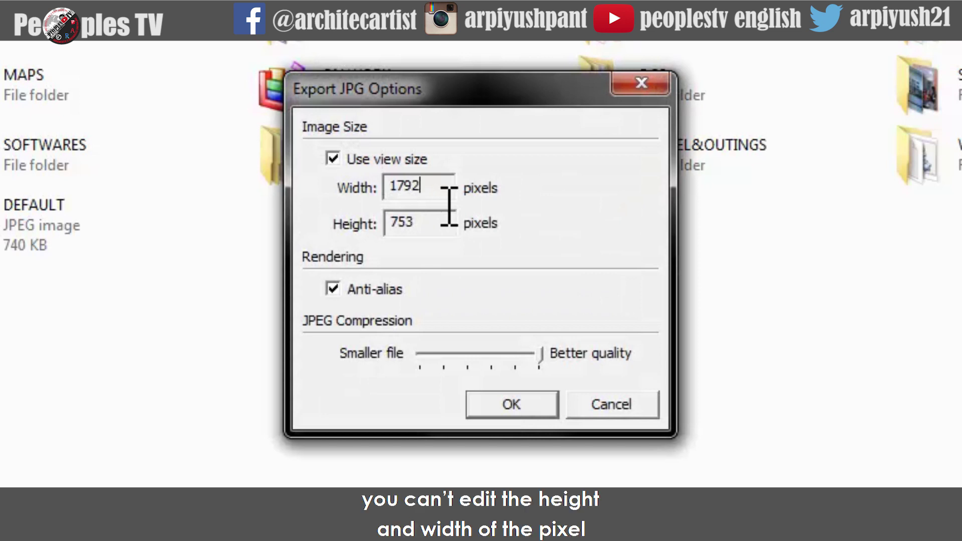
double_click(426, 187)
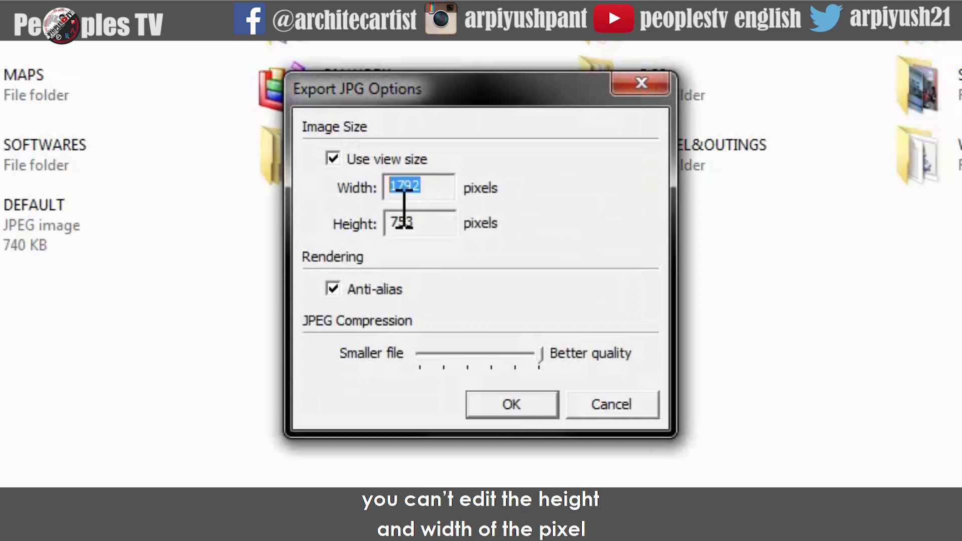
left_click(419, 217)
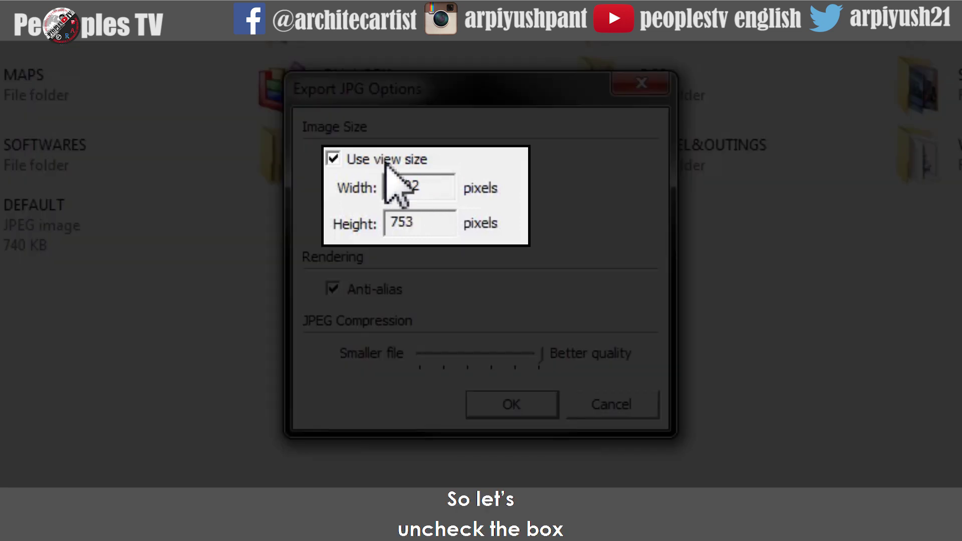
left_click(357, 159)
left_click_drag(437, 197, 357, 186)
type("2222")
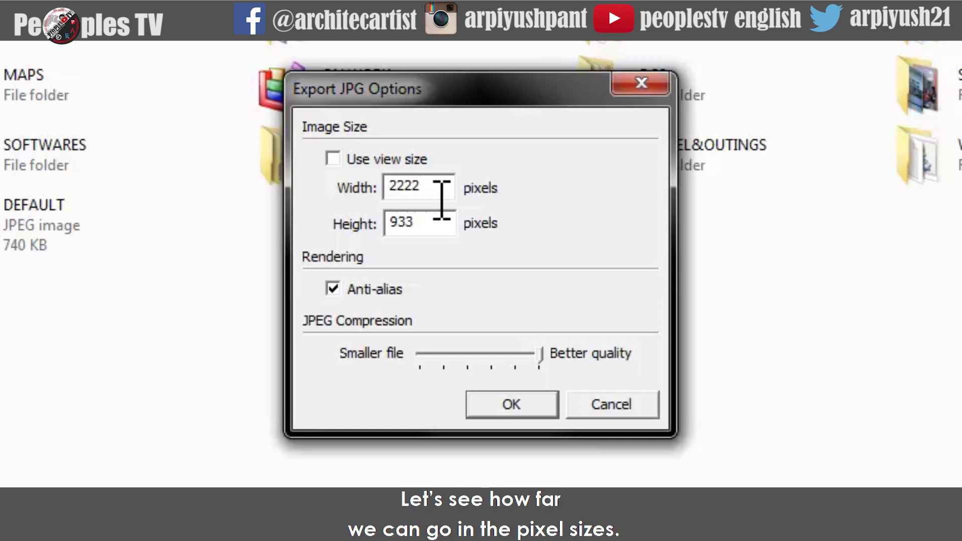
double_click(428, 186)
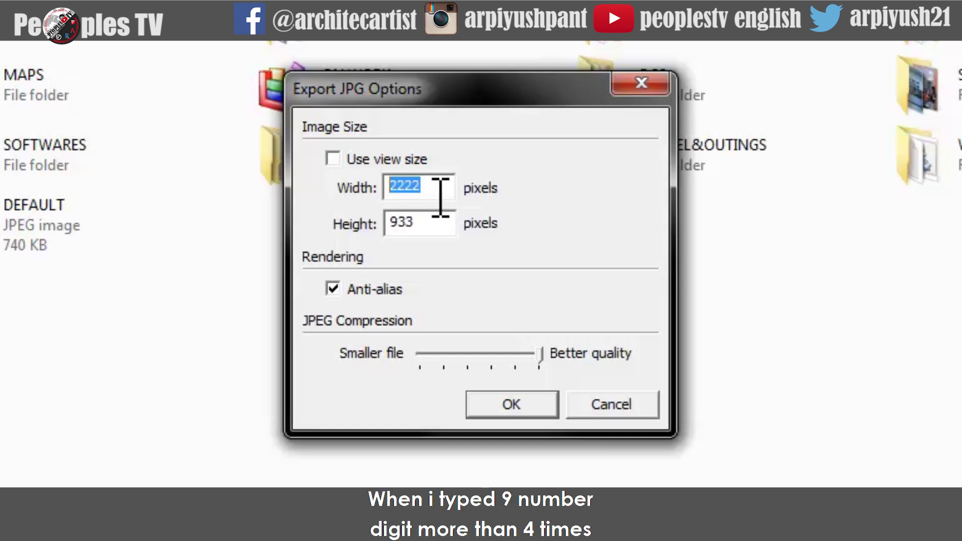
type("99")
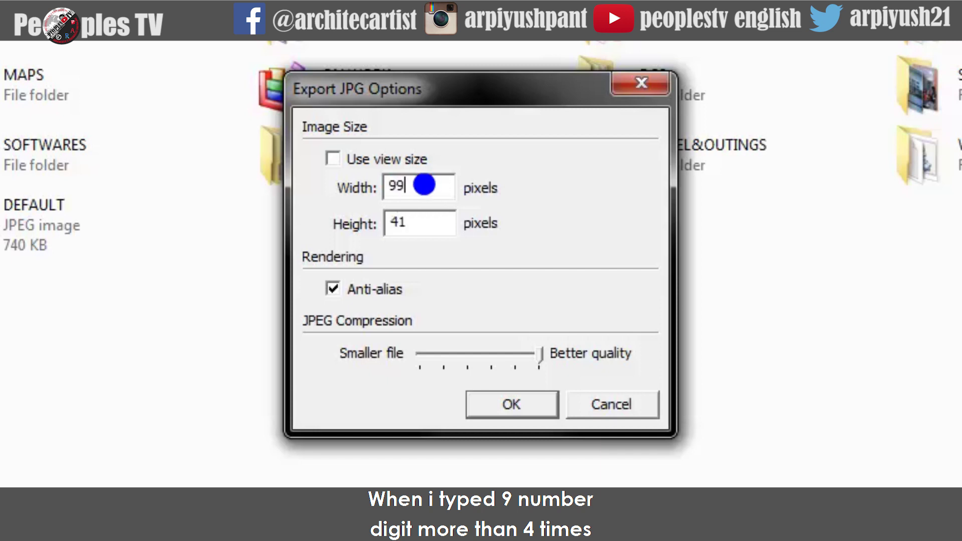
type("999")
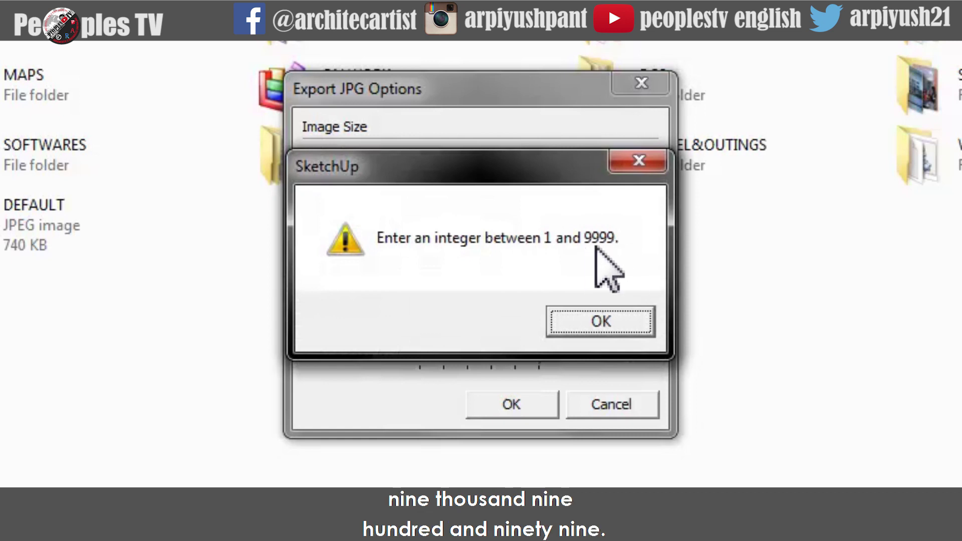
left_click(604, 322)
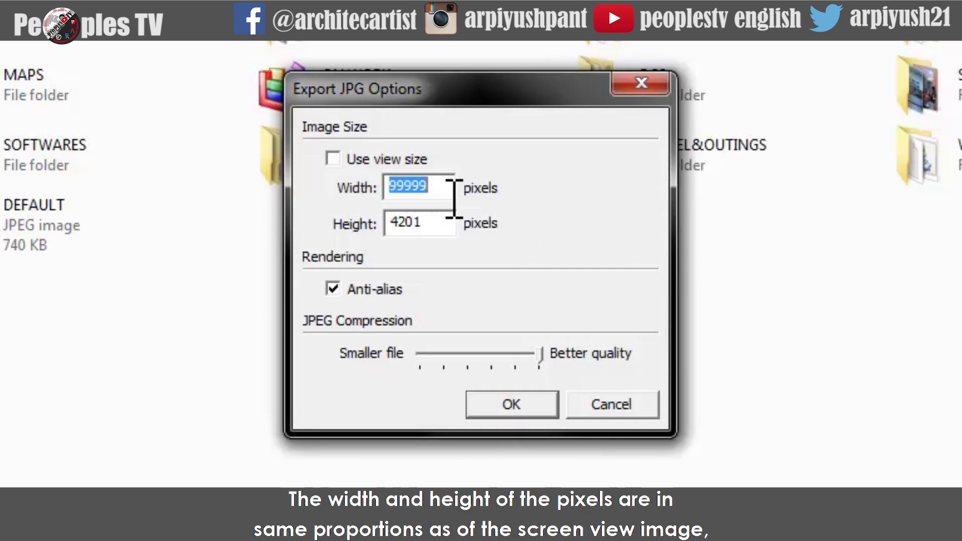
Step: Correct the Width to 9999 so the Height follows to 4201
type("9999")
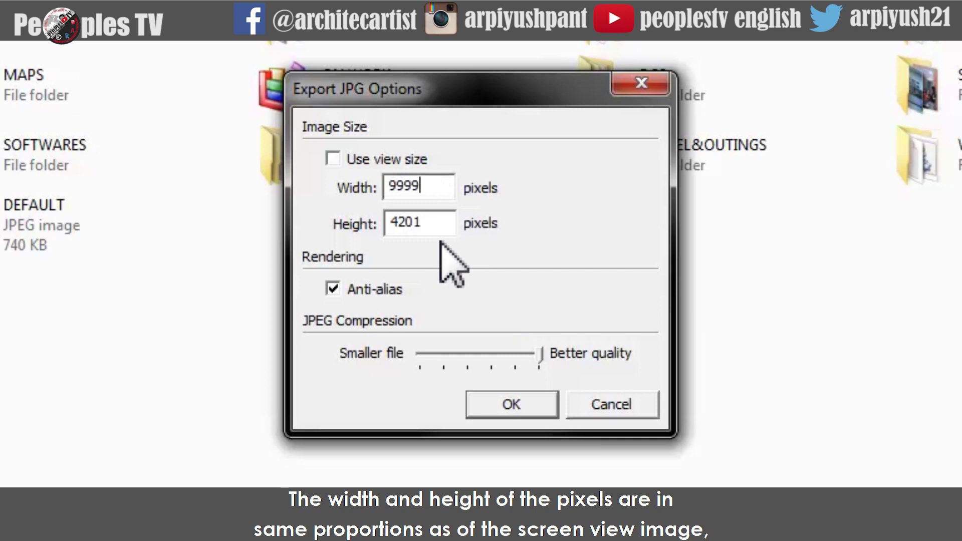
key("BackSpace")
key("BackSpace")
left_click(438, 183)
type("9")
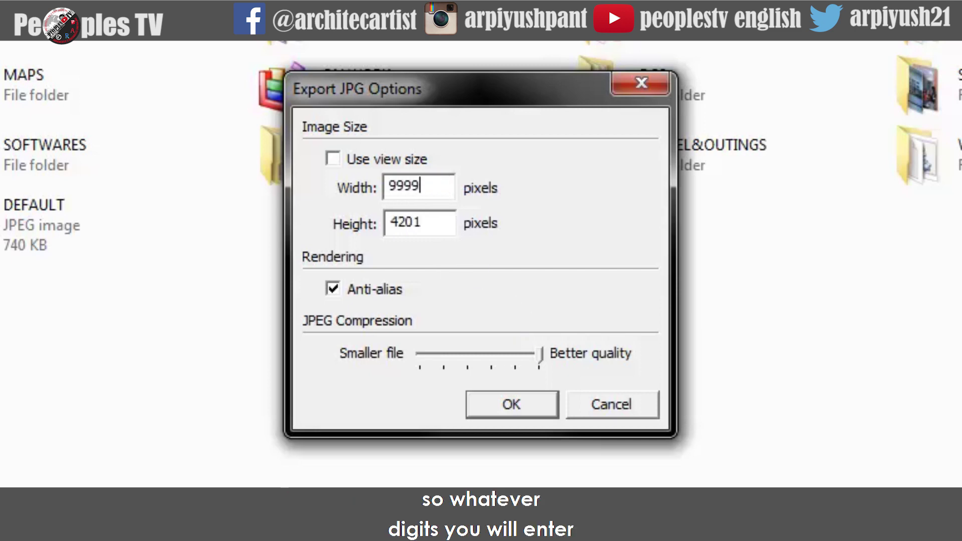
left_click(440, 184)
key("BackSpace")
key("BackSpace")
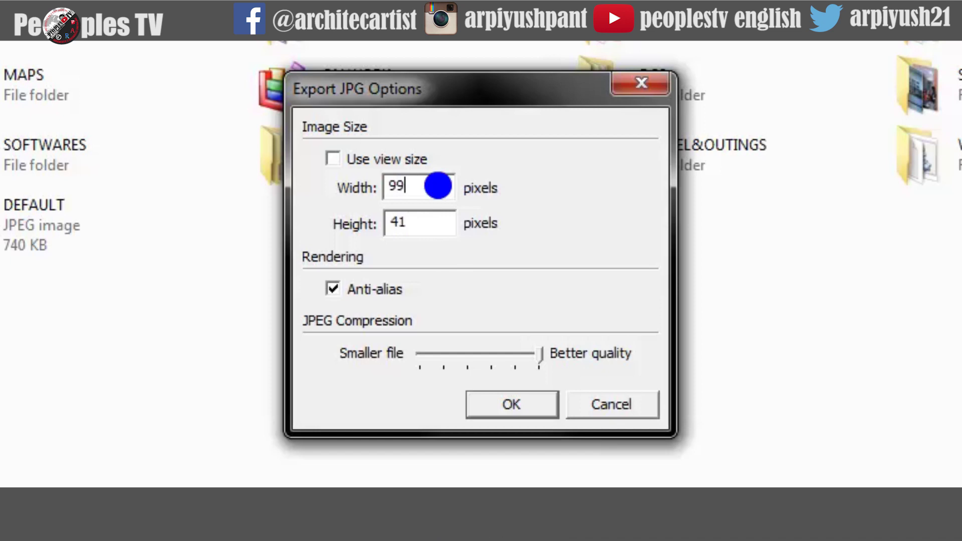
type("99")
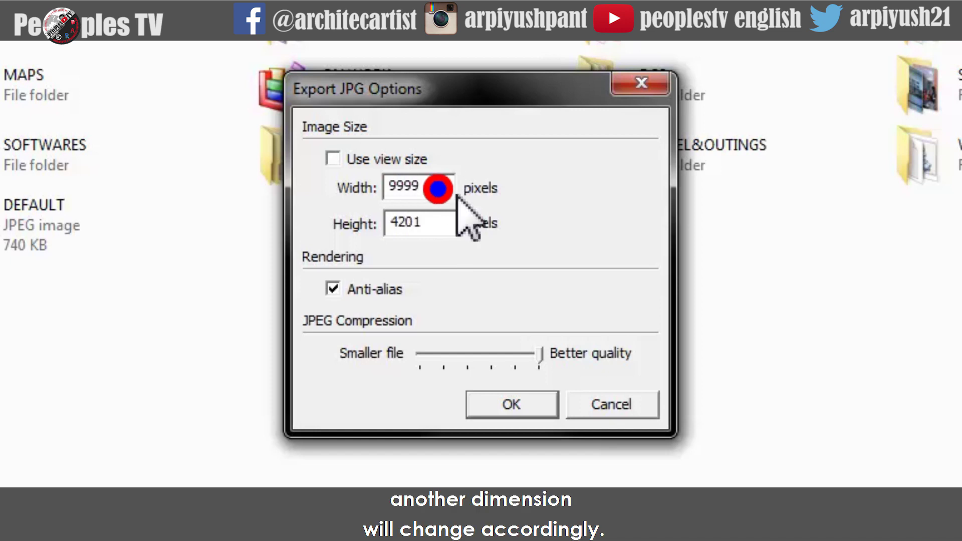
left_click(438, 186)
key("BackSpace")
key("BackSpace")
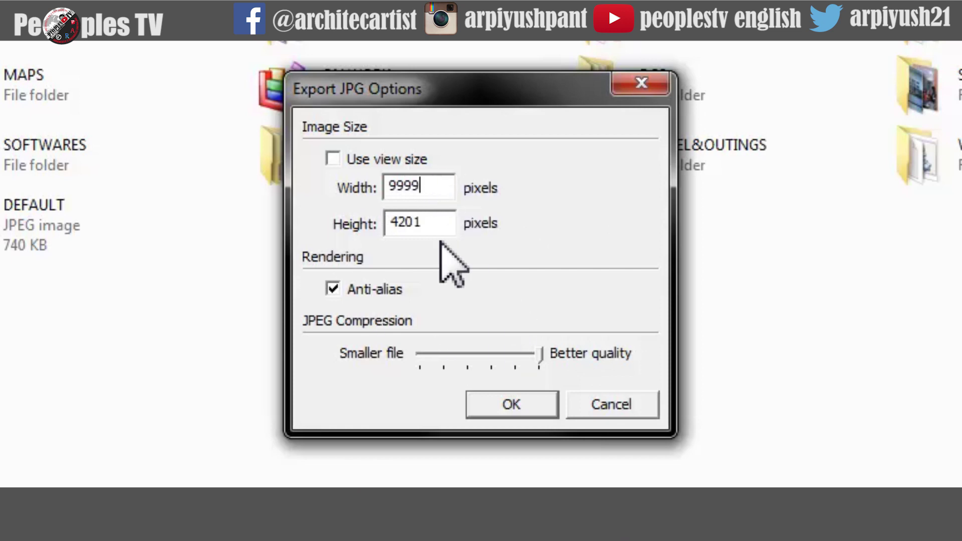
left_click(437, 186)
key("BackSpace")
key("BackSpace")
key("BackSpace")
type("999")
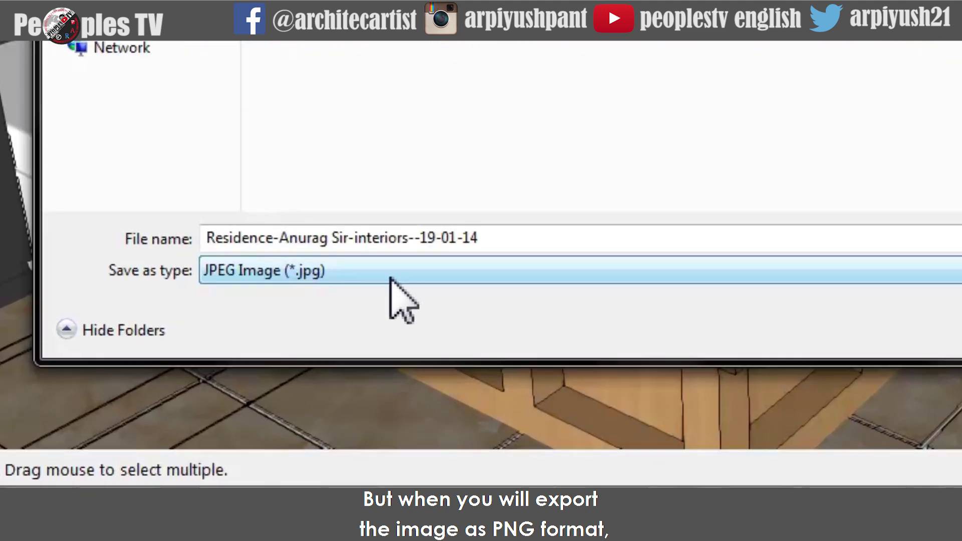
Step: Set up a PNG export at 4200 × 1764 pixels, then cancel it
left_click(326, 401)
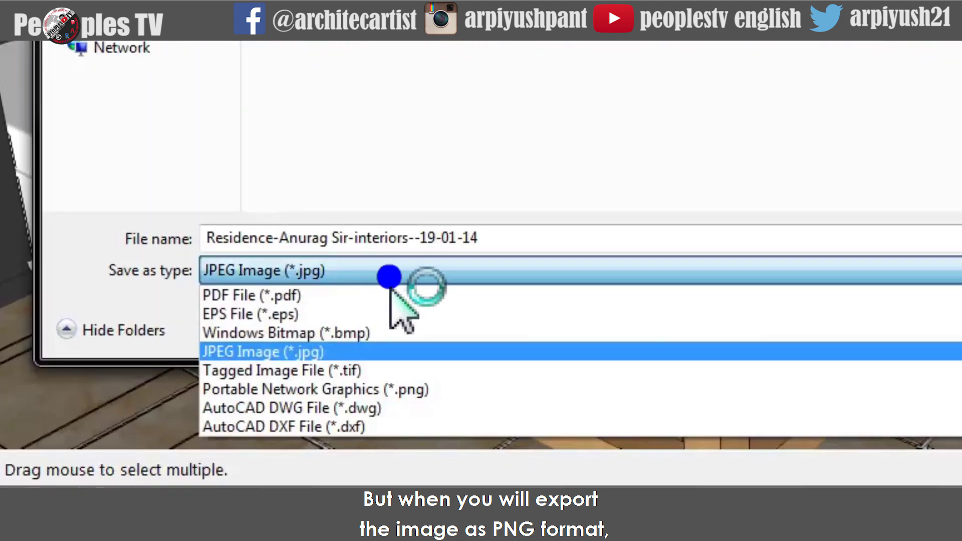
left_click(408, 393)
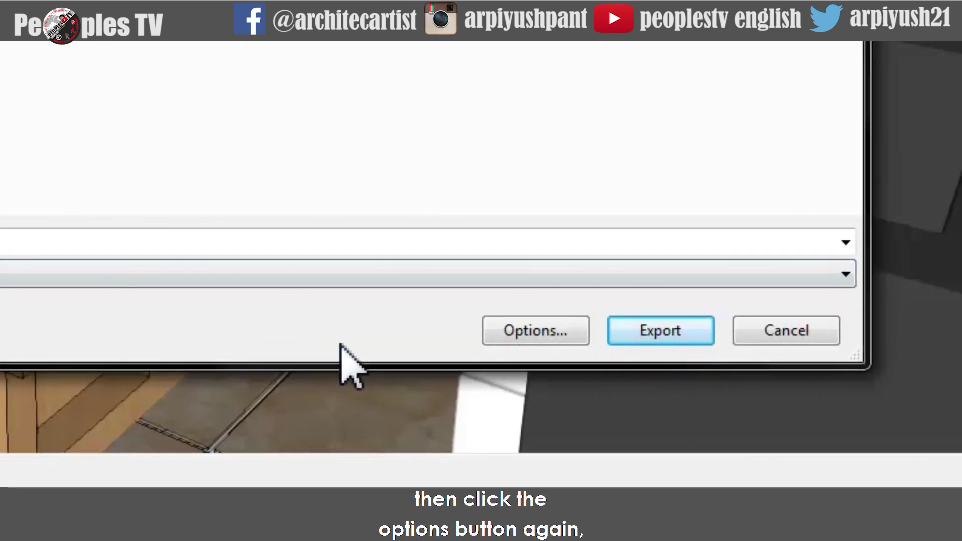
left_click(492, 331)
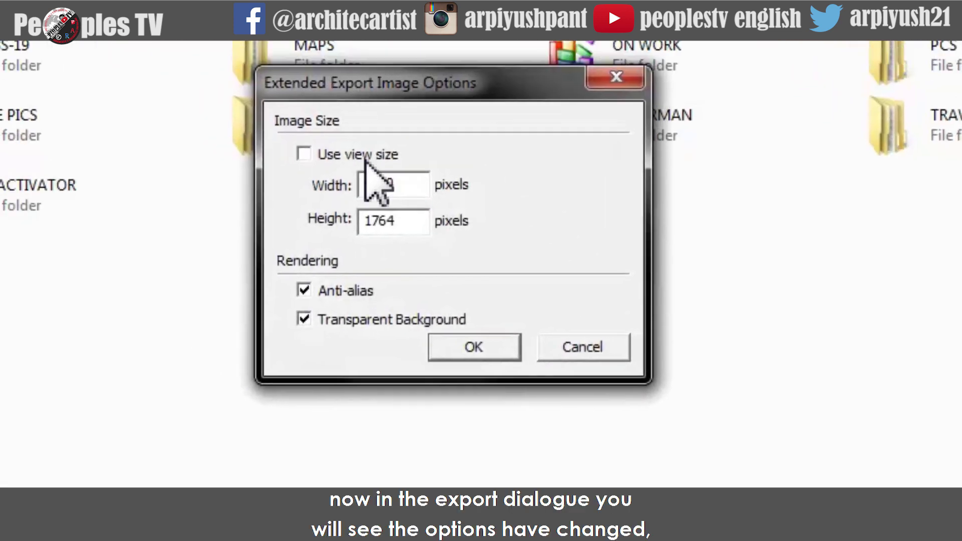
type("4200")
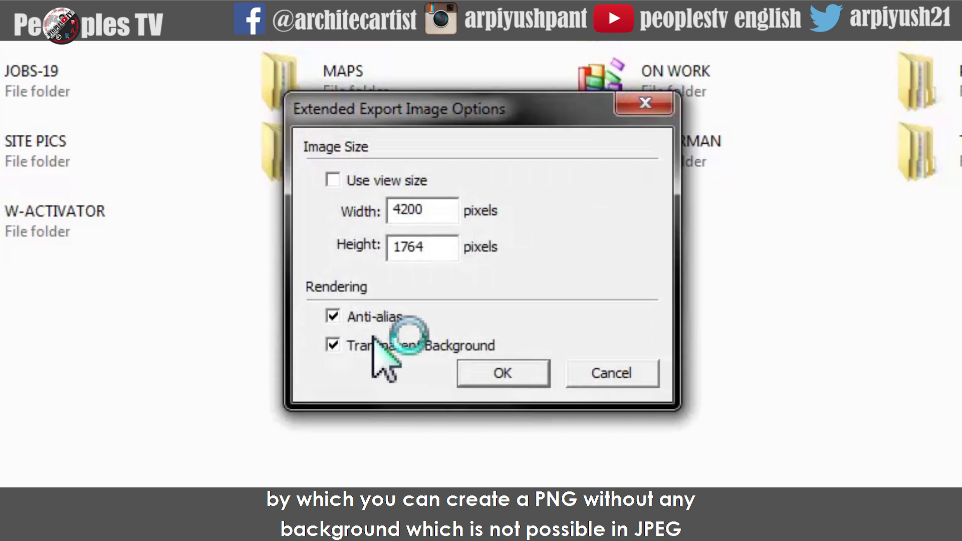
left_click(492, 382)
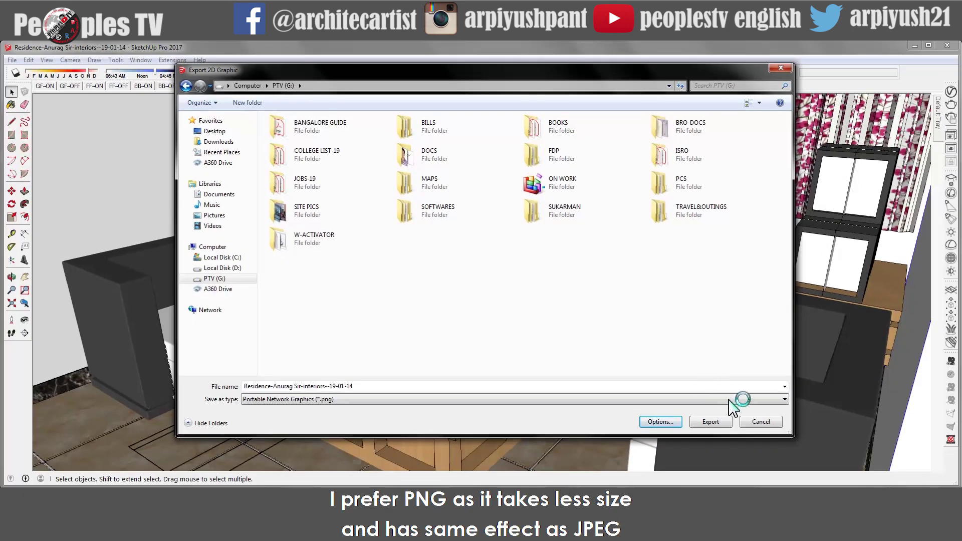
left_click(759, 424)
Step: Export the 9999 × 4201 anti-aliased JPEG under the name HIGHRES
left_click(759, 424)
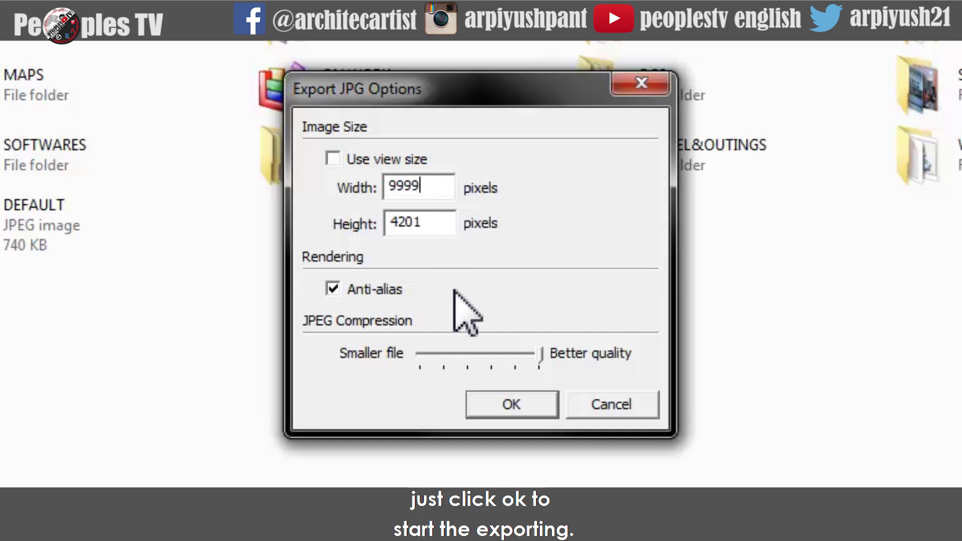
left_click(495, 405)
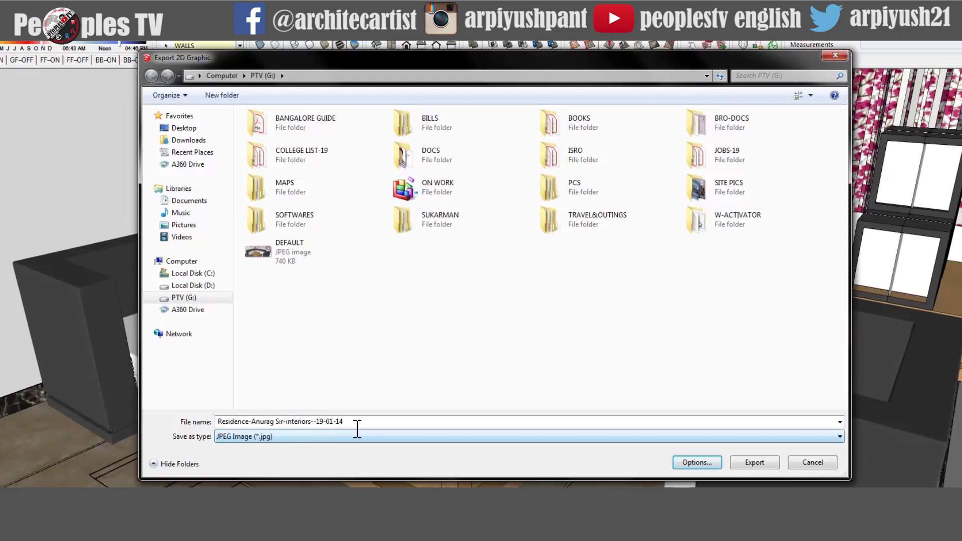
left_click_drag(350, 422, 224, 423)
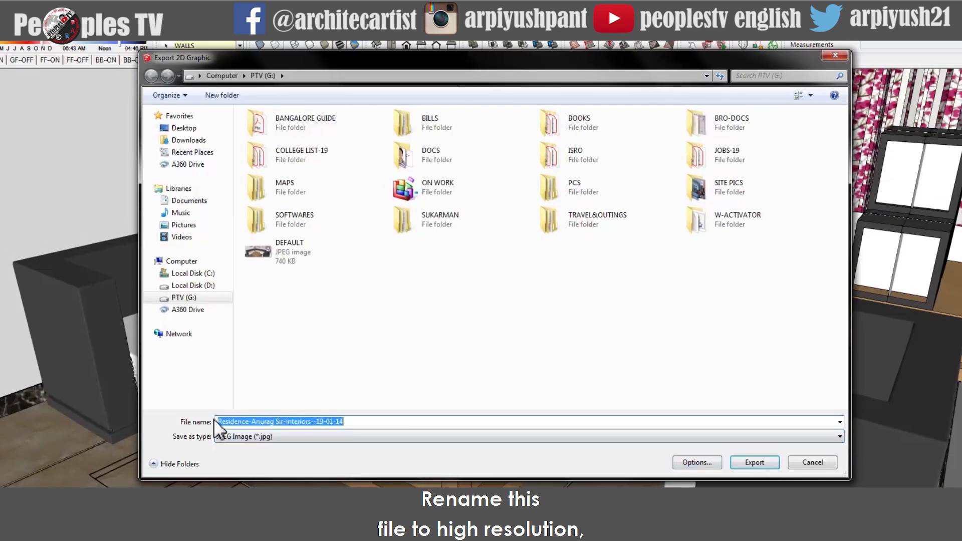
type("HIGHRES")
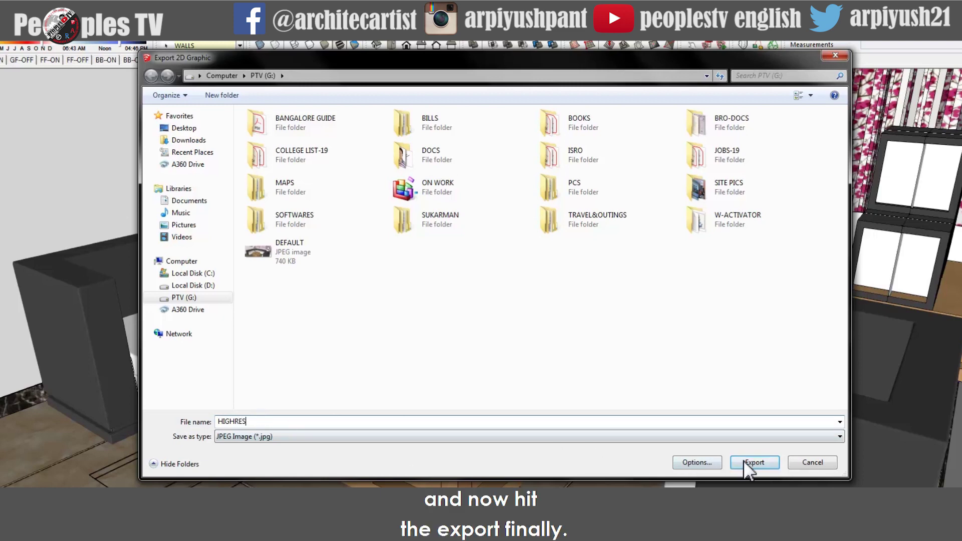
left_click(755, 464)
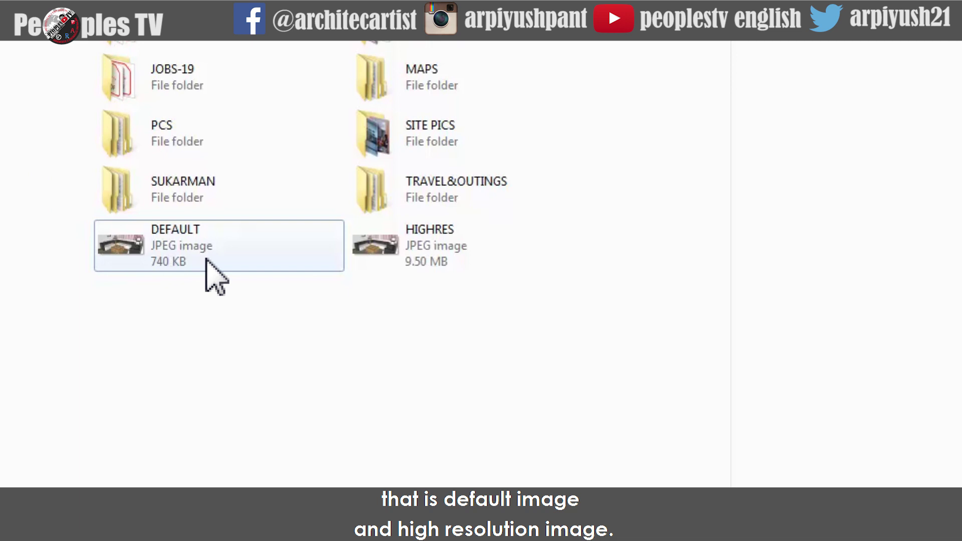
Step: Preview the DEFAULT and HIGHRES images in Windows Explorer
left_click(206, 259)
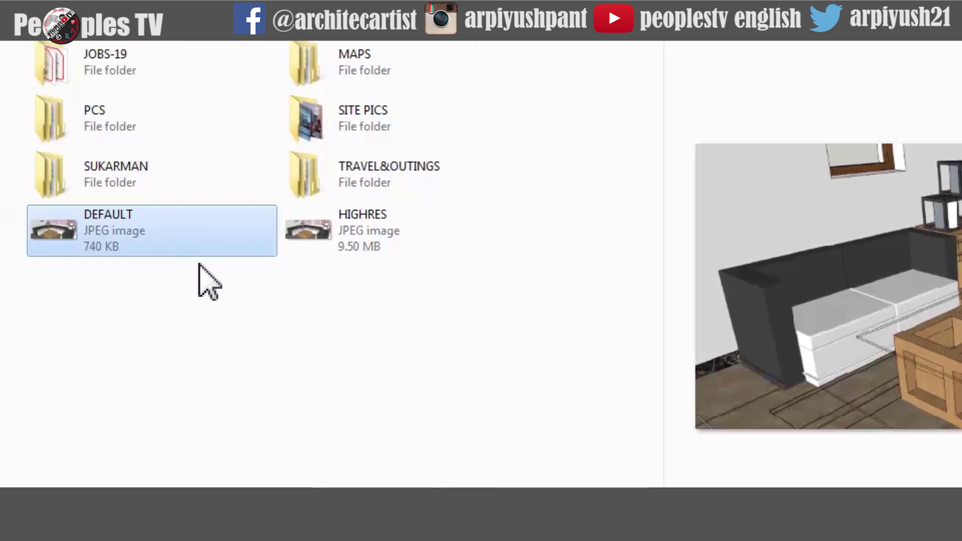
left_click(361, 250)
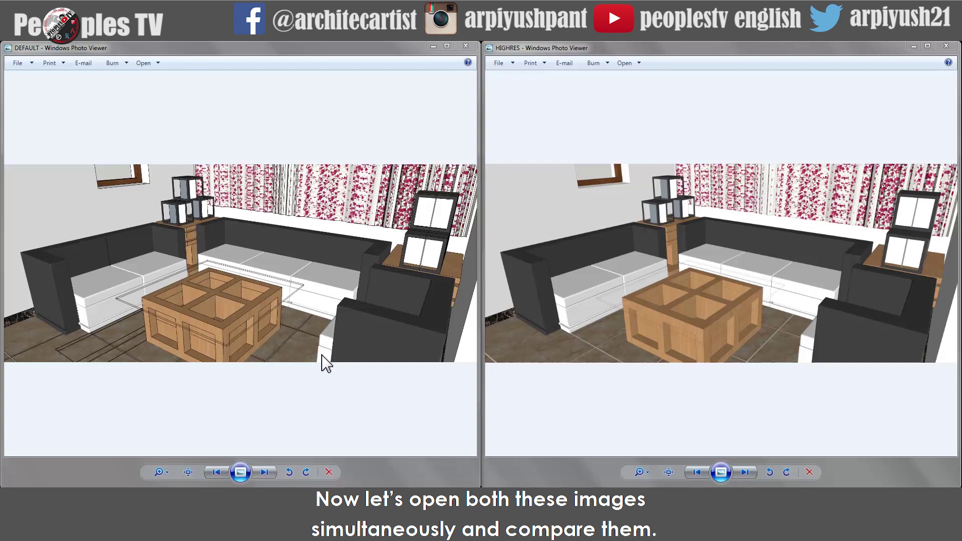
left_click(243, 319)
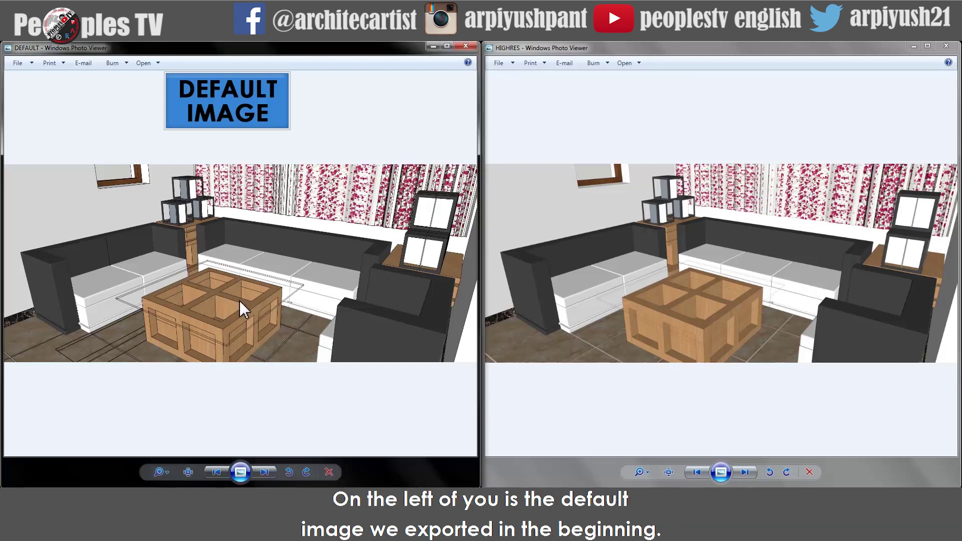
left_click(636, 288)
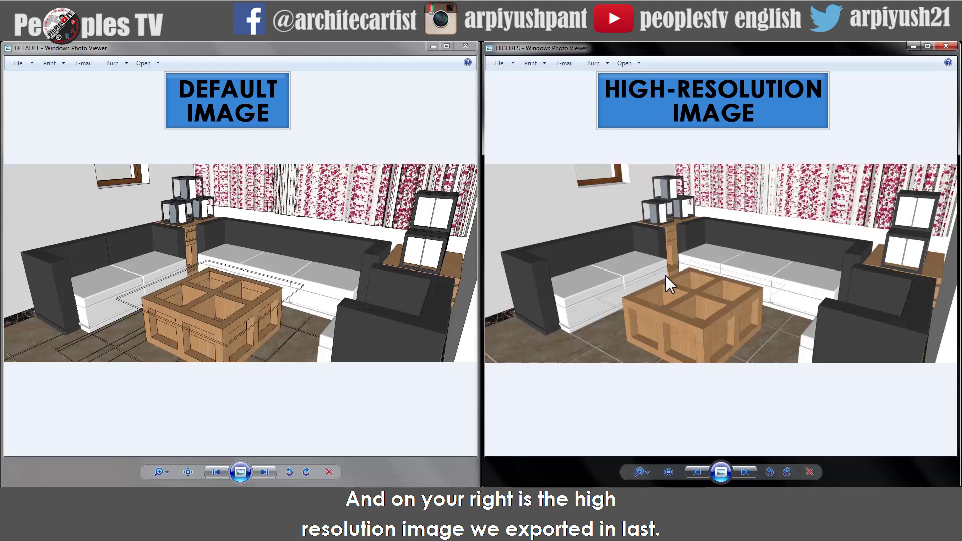
left_click(220, 308)
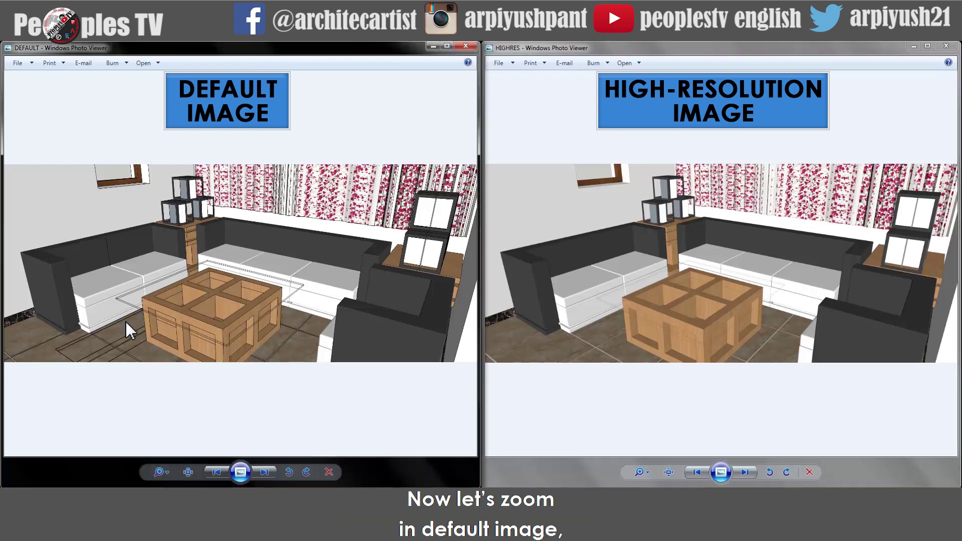
Step: Zoom both DEFAULT and HIGHRES images in on the centre table corner and match their views
scroll(129, 331, "up", 5)
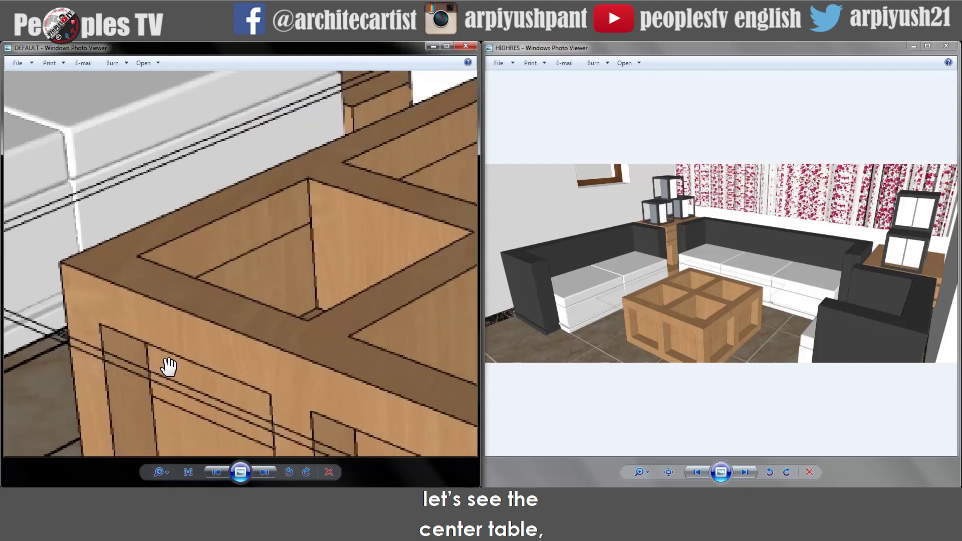
left_click_drag(181, 372, 322, 351)
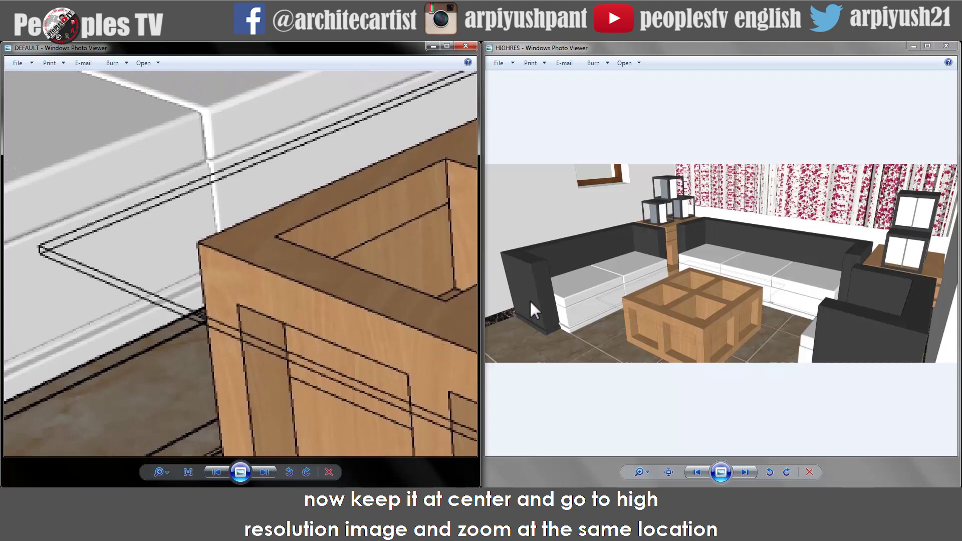
left_click(677, 315)
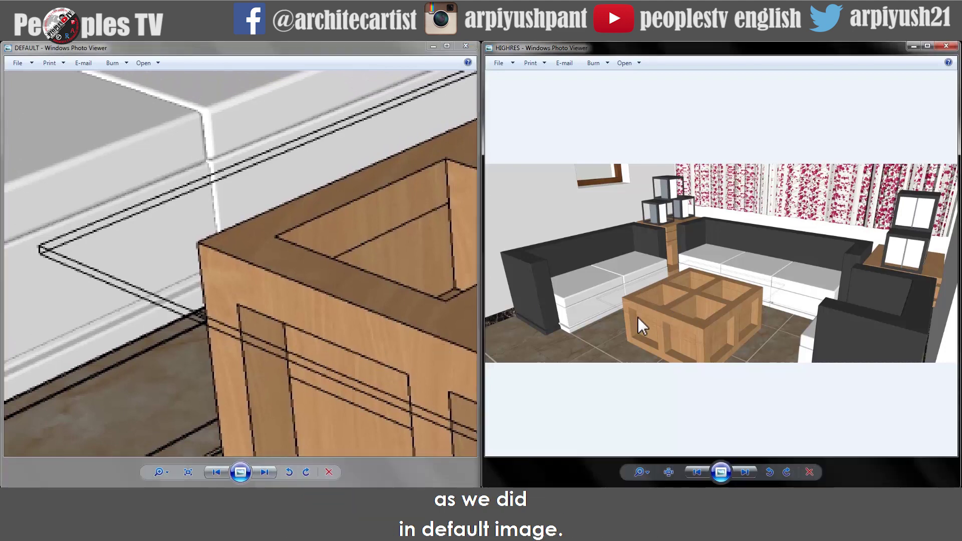
scroll(640, 326, "up", 5)
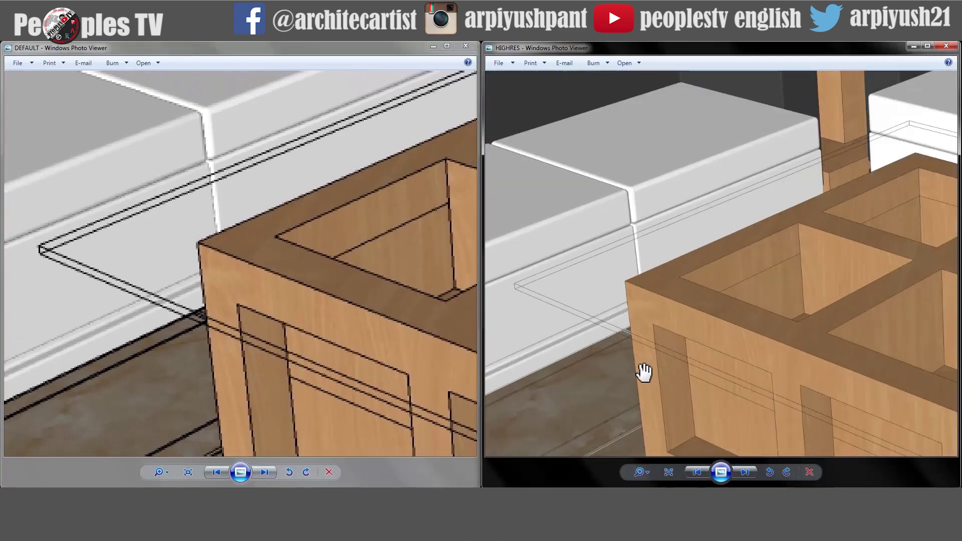
scroll(644, 373, "up", 2)
mouse_move(631, 335)
left_mouse_down()
mouse_move(735, 332)
mouse_move(735, 317)
mouse_move(750, 337)
mouse_move(702, 322)
mouse_move(708, 332)
left_mouse_up()
scroll(703, 323, "down", 1)
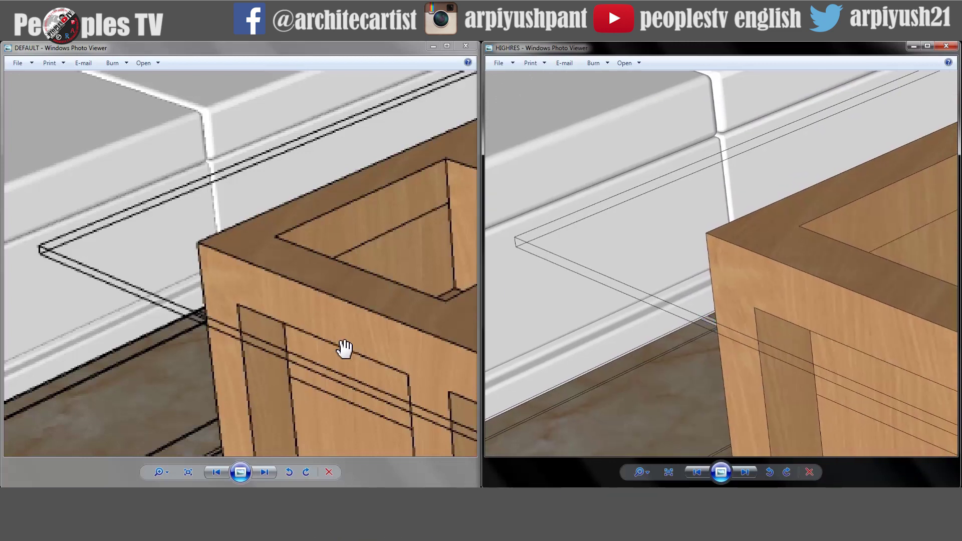
left_click_drag(830, 317, 700, 333)
scroll(631, 298, "down", 1)
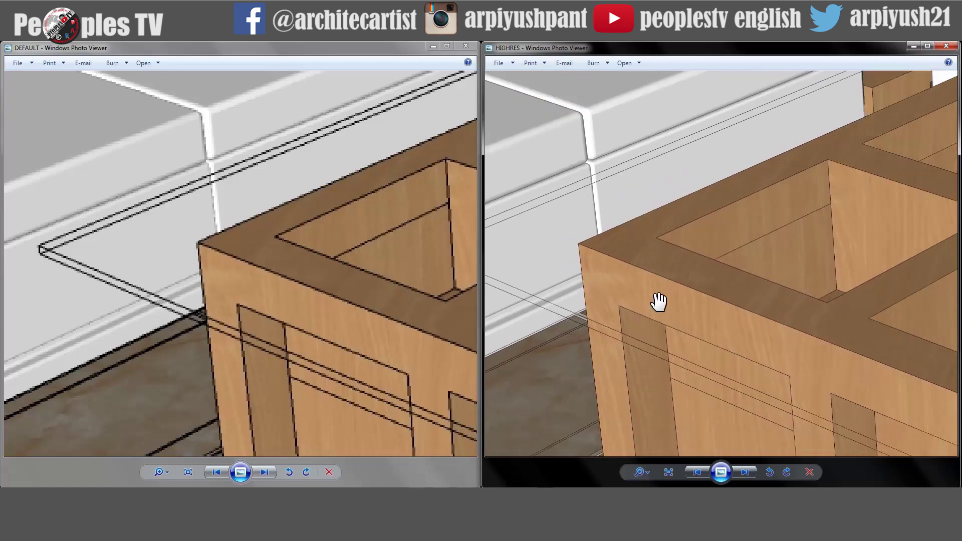
scroll(660, 303, "up", 1)
mouse_move(646, 304)
left_mouse_down()
mouse_move(663, 315)
mouse_move(705, 307)
left_mouse_up()
scroll(697, 302, "up", 1)
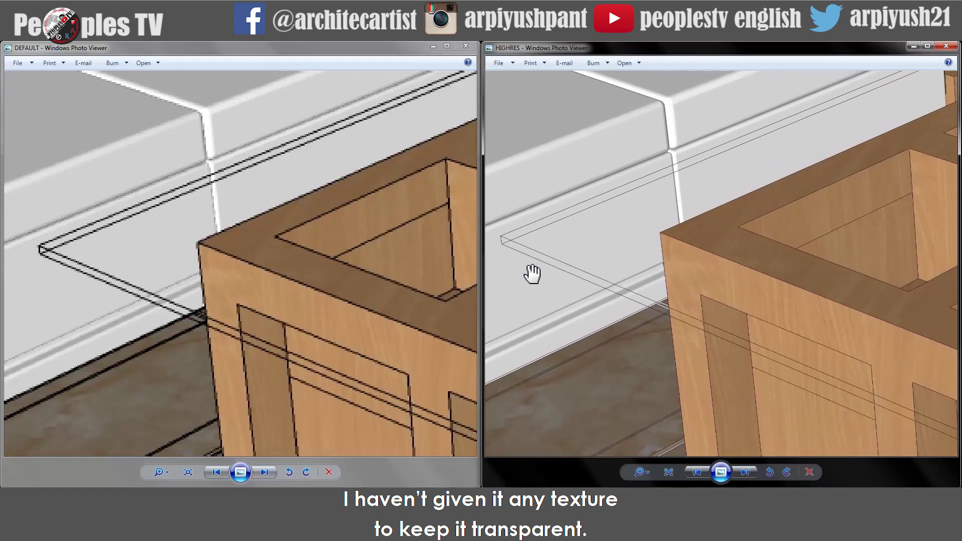
Step: Pan the DEFAULT close-up down onto the sofa seat
left_click_drag(278, 215, 283, 260)
left_click_drag(272, 187, 340, 319)
left_click_drag(354, 241, 336, 336)
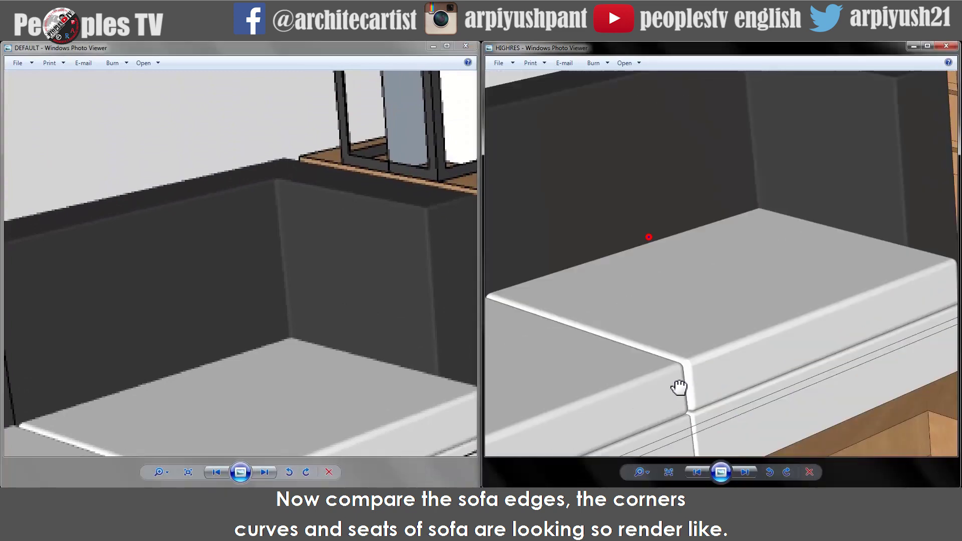
Step: Pan both zoomed exports across the sofa, side table and shelves
left_click_drag(781, 270, 702, 347)
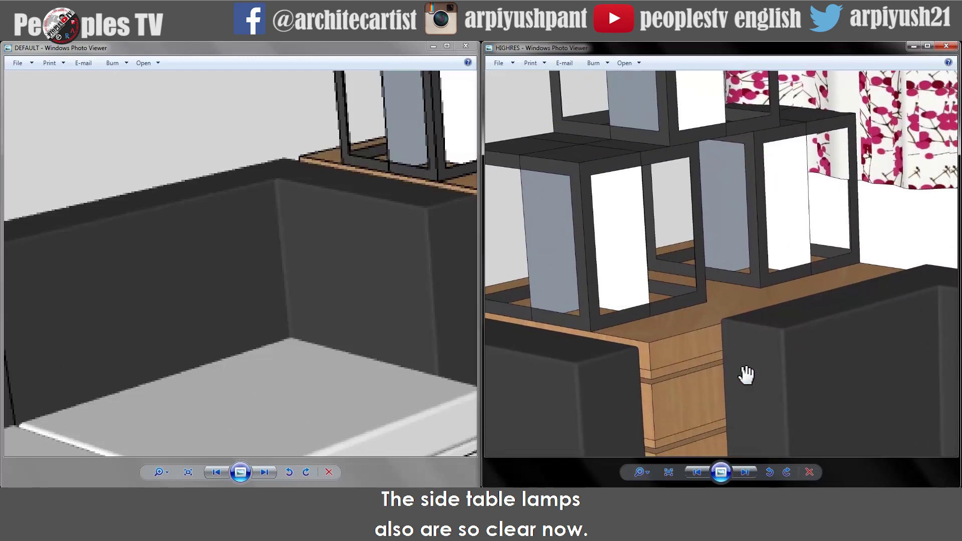
left_click_drag(749, 374, 468, 335)
left_click_drag(399, 287, 369, 324)
left_click_drag(366, 276, 424, 319)
left_click_drag(698, 230, 769, 354)
left_click_drag(694, 260, 857, 338)
Step: Bring the curtain folds into both views, then pan HIGHRES back toward the sofa
mouse_move(806, 252)
left_mouse_down()
mouse_move(847, 279)
mouse_move(816, 263)
left_mouse_up()
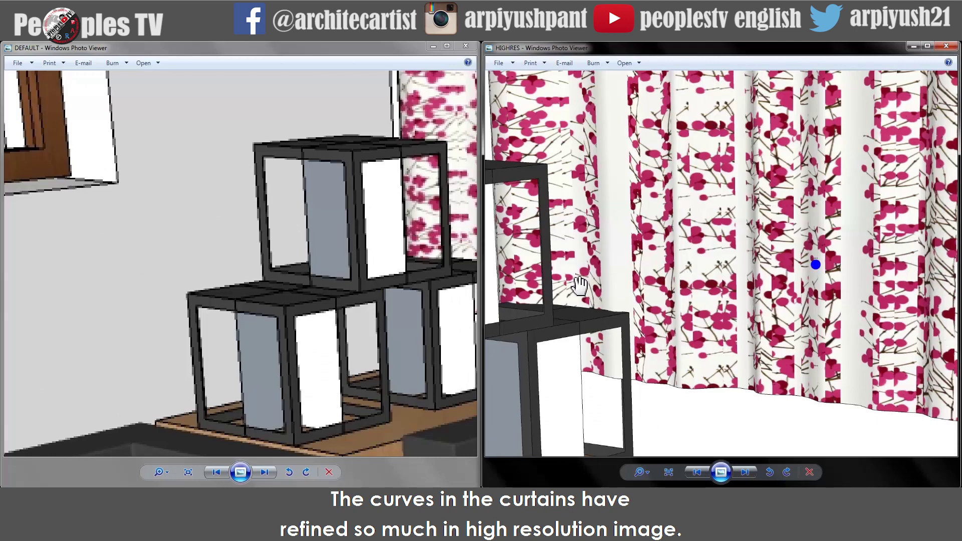
left_click_drag(369, 310, 243, 329)
left_click_drag(431, 301, 251, 272)
left_click_drag(375, 233, 307, 268)
left_click_drag(876, 301, 812, 230)
left_click_drag(805, 341, 730, 358)
Step: Pan both images past the counter top onto the same dark armchair corner
scroll(728, 307, "up", 3)
left_click_drag(428, 290, 356, 234)
left_click_drag(354, 316, 342, 208)
left_click_drag(298, 264, 369, 255)
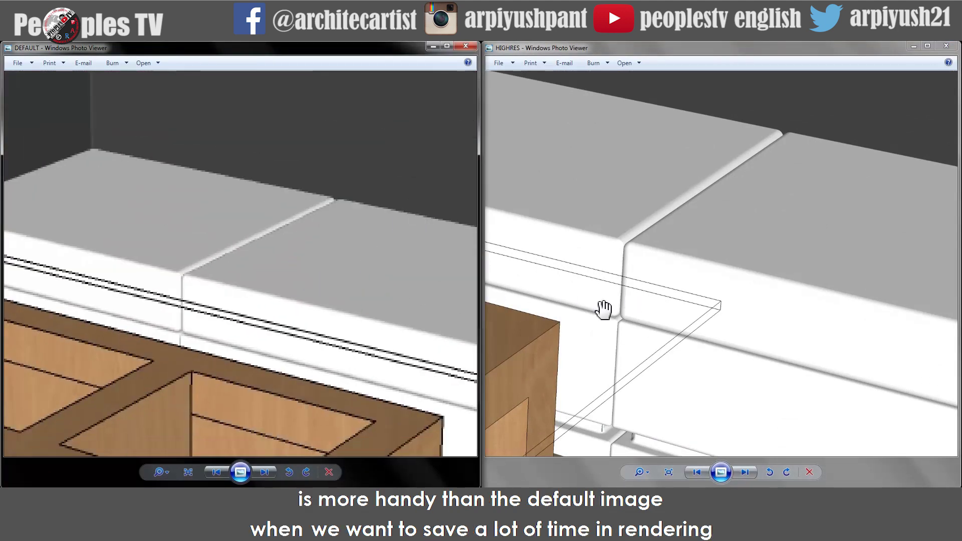
left_click_drag(331, 330, 335, 262)
left_click_drag(751, 360, 623, 362)
left_click_drag(374, 361, 251, 204)
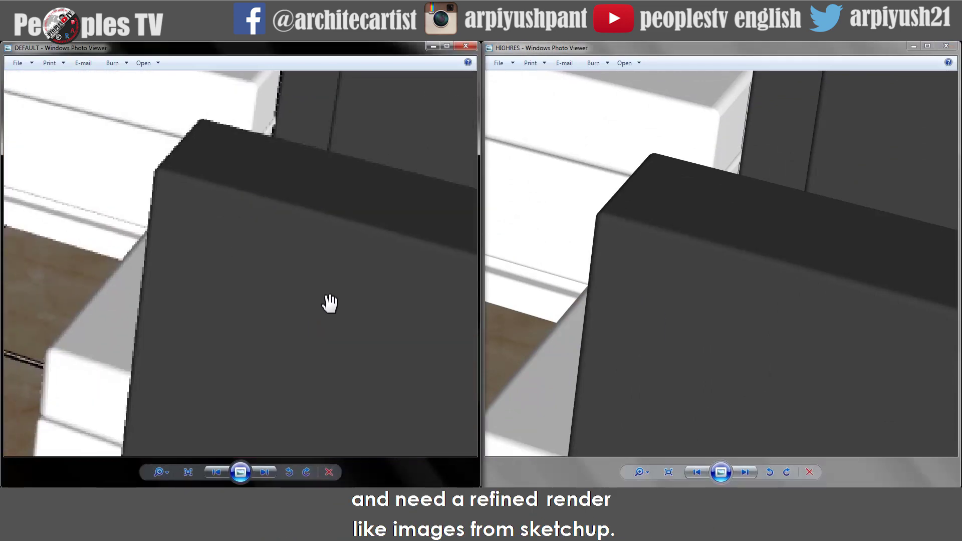